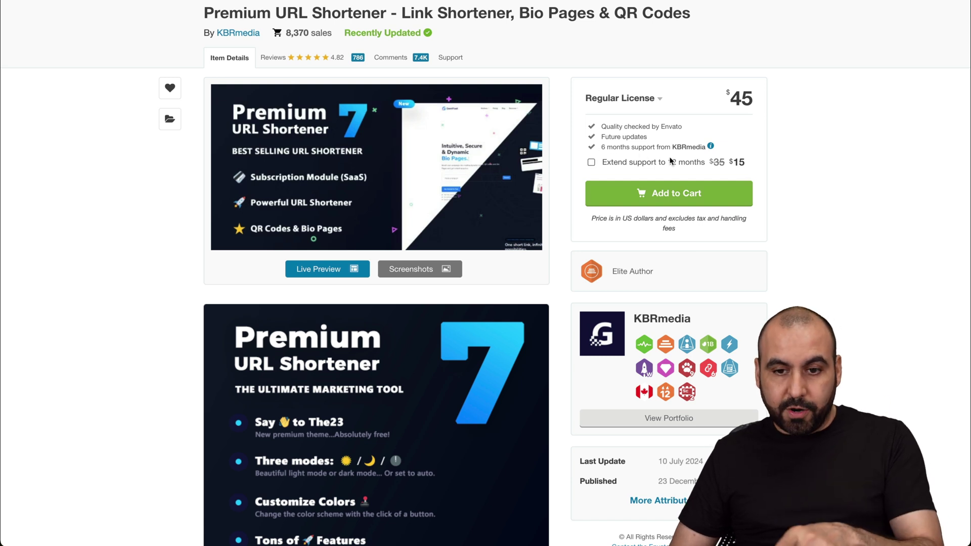
Compare the $45 Regular and $225 Extended licence options in the CodeCanyon licence dropdown
{"action": "left_click", "coordinate": [641, 105]}
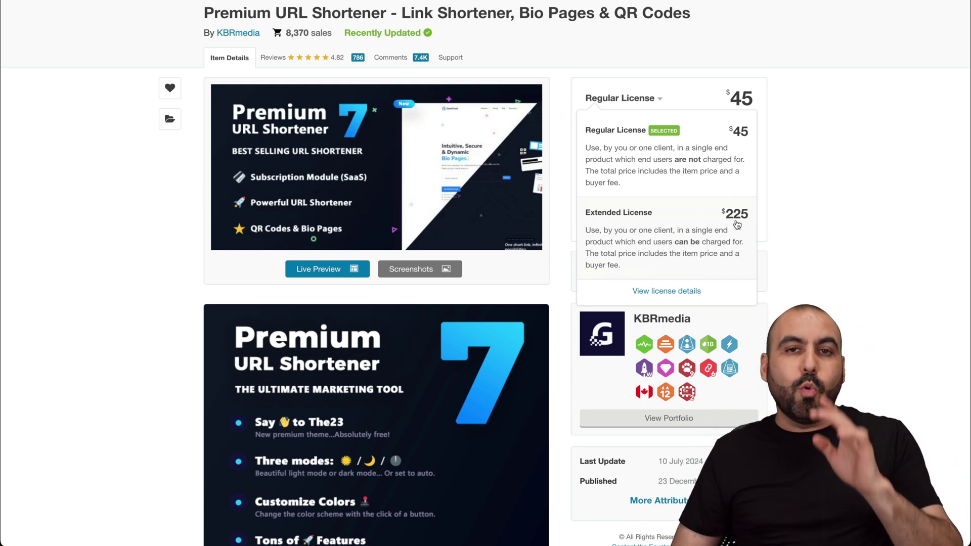
{"action": "left_click", "coordinate": [812, 229]}
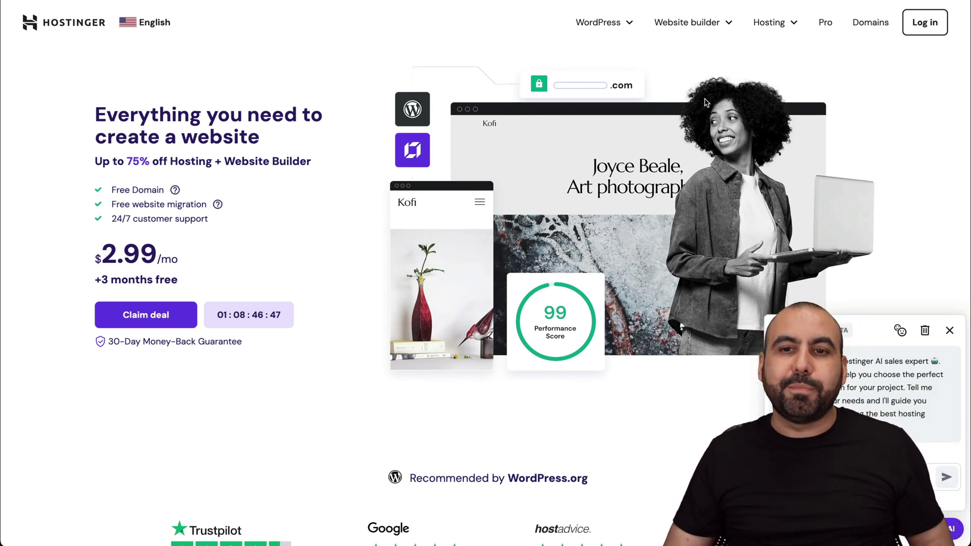
Choose the Business plan from Hostinger's Web Hosting plans page
{"action": "left_click", "coordinate": [786, 24]}
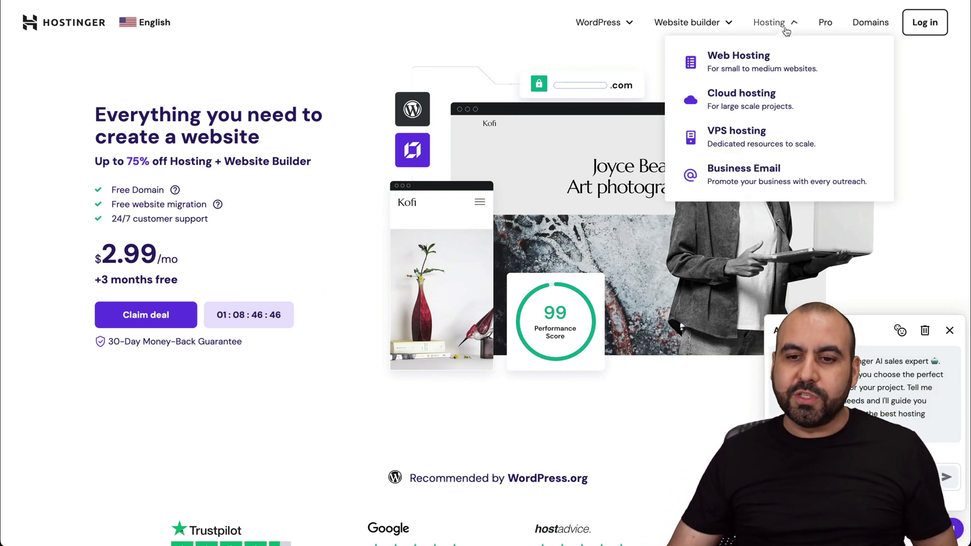
{"action": "left_click", "coordinate": [752, 71]}
{"action": "scroll", "coordinate": [506, 310], "scroll_direction": "down", "scroll_amount": 9}
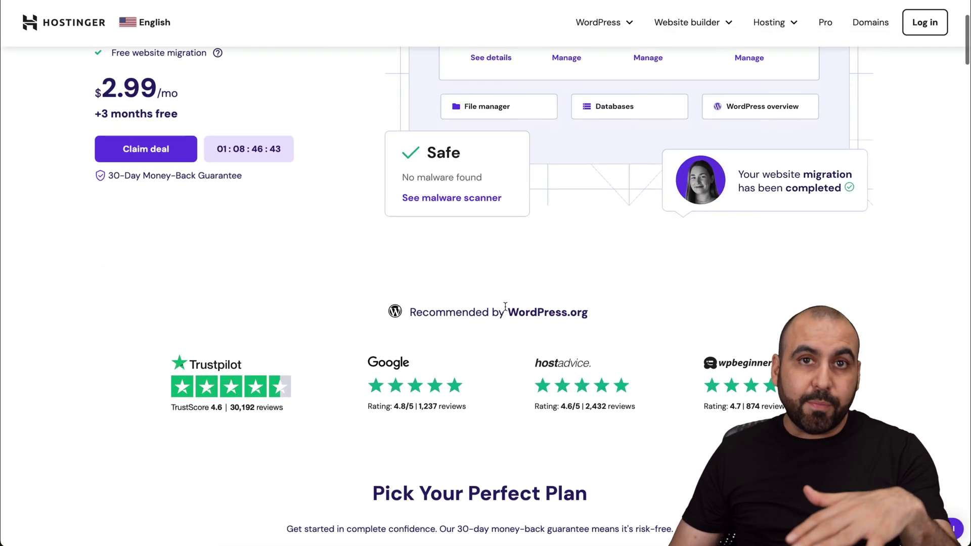
{"action": "scroll", "coordinate": [506, 310], "scroll_direction": "down", "scroll_amount": 5}
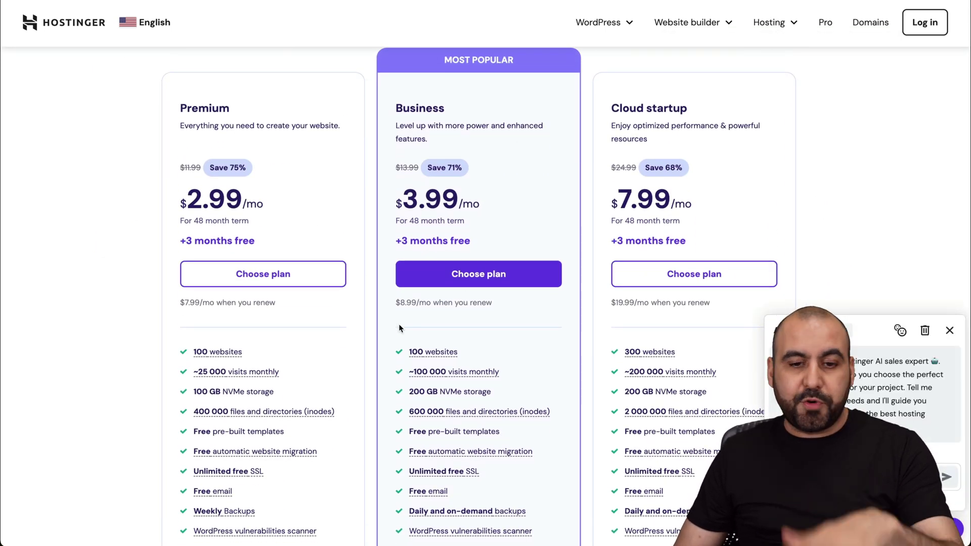
{"action": "left_click", "coordinate": [479, 274]}
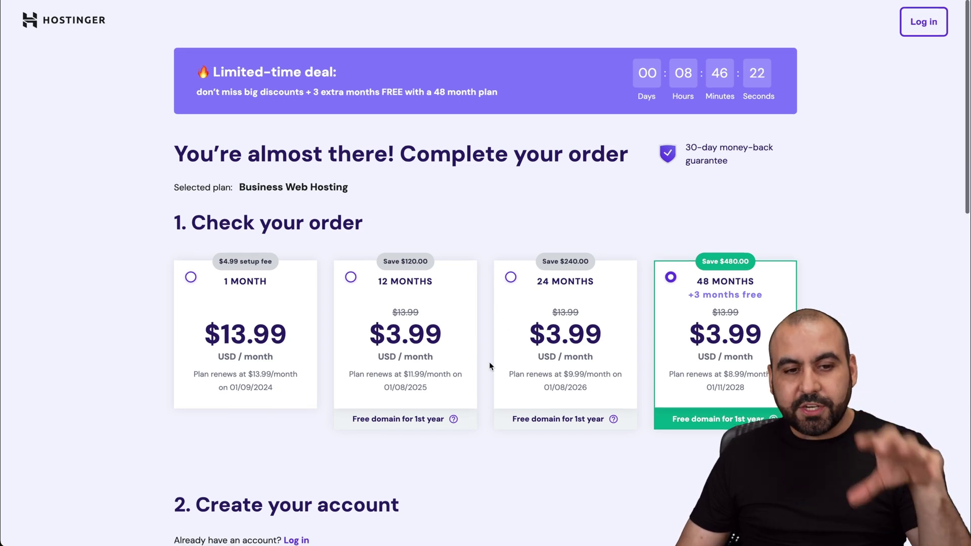
Apply the coupon code SAASMASTER to the Business hosting order
{"action": "scroll", "coordinate": [490, 363], "scroll_direction": "down", "scroll_amount": 2}
{"action": "scroll", "coordinate": [493, 360], "scroll_direction": "down", "scroll_amount": 1}
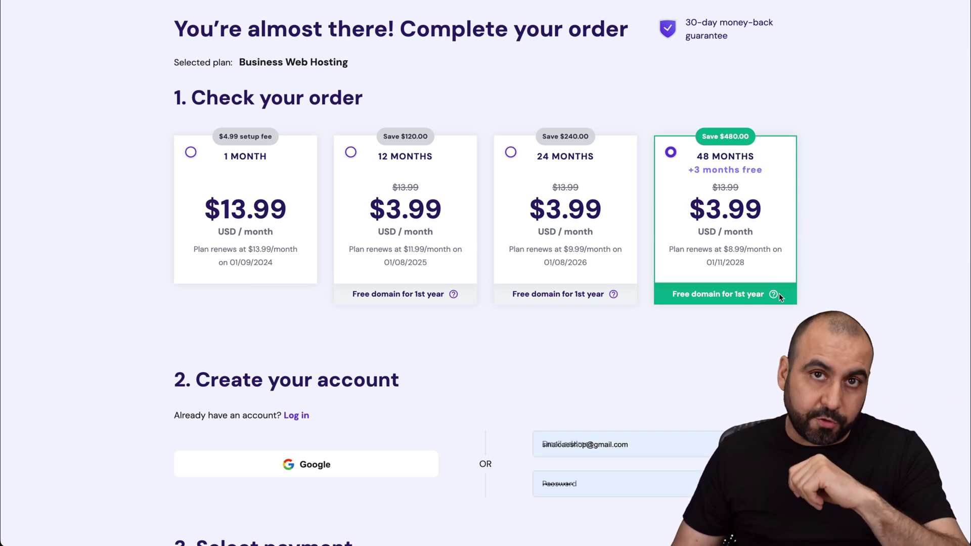
{"action": "scroll", "coordinate": [753, 331], "scroll_direction": "down", "scroll_amount": 2}
{"action": "scroll", "coordinate": [754, 329], "scroll_direction": "down", "scroll_amount": 10}
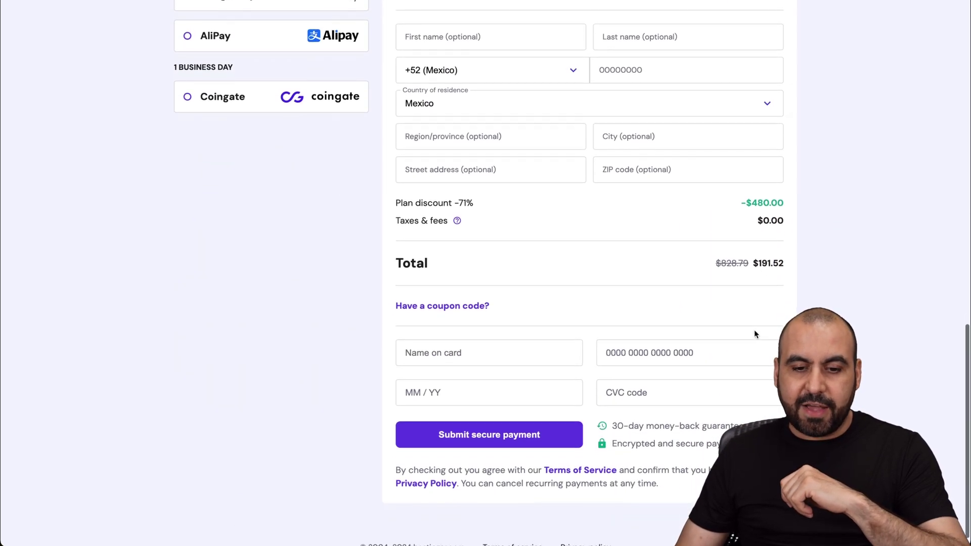
{"action": "left_click", "coordinate": [450, 303]}
{"action": "left_click", "coordinate": [462, 339]}
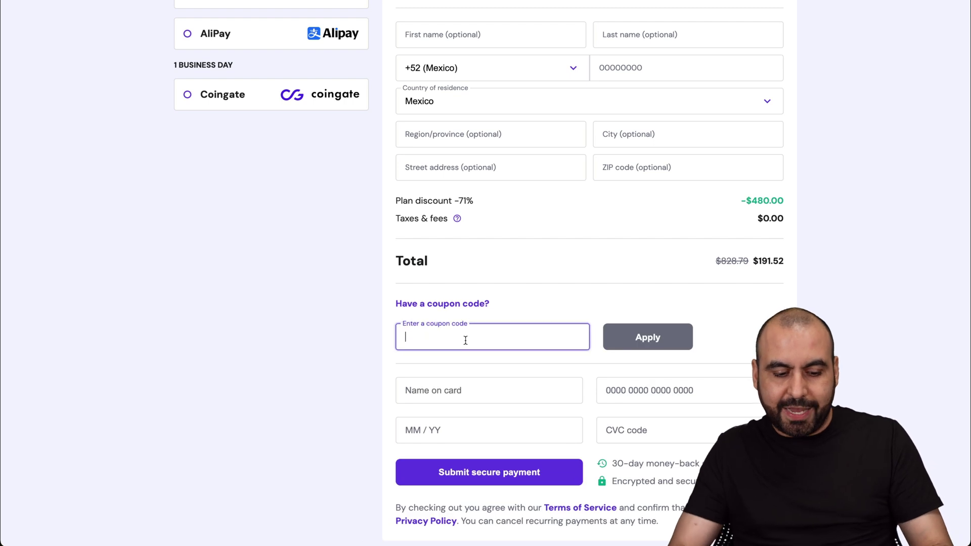
{"action": "type", "text": "SAASMASTER"}
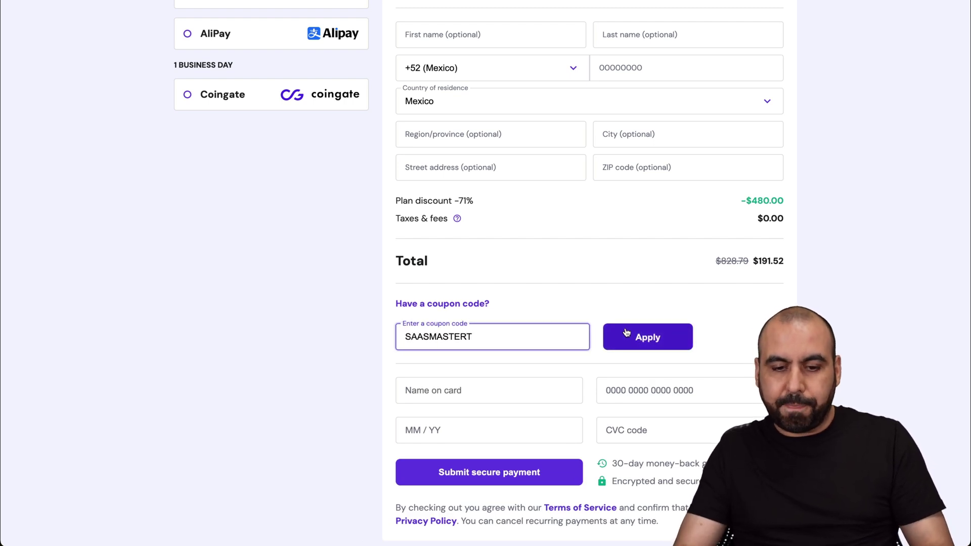
{"action": "left_click", "coordinate": [691, 340]}
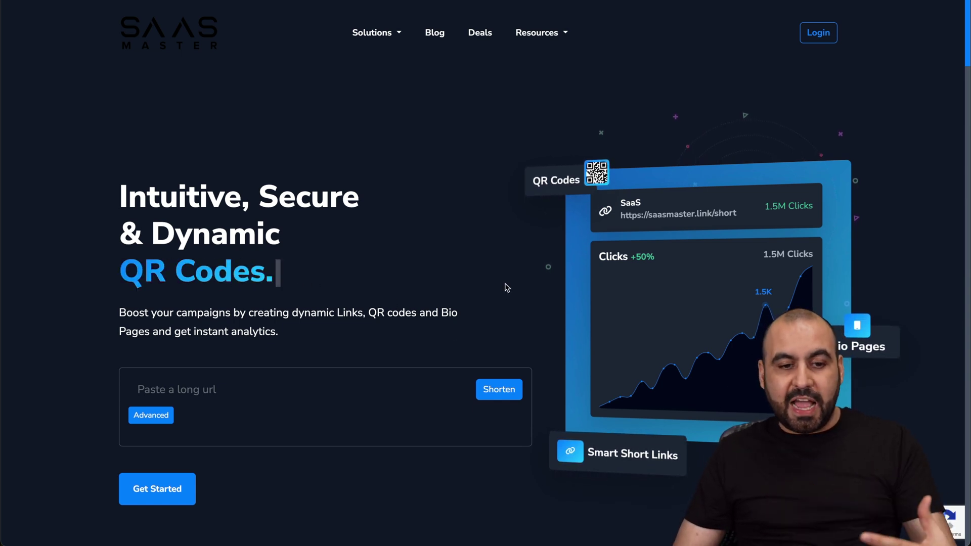
Browse the landing page and its Resources menu, then log in to the dashboard
{"action": "scroll", "coordinate": [504, 285], "scroll_direction": "down", "scroll_amount": 10}
{"action": "scroll", "coordinate": [506, 287], "scroll_direction": "down", "scroll_amount": 20}
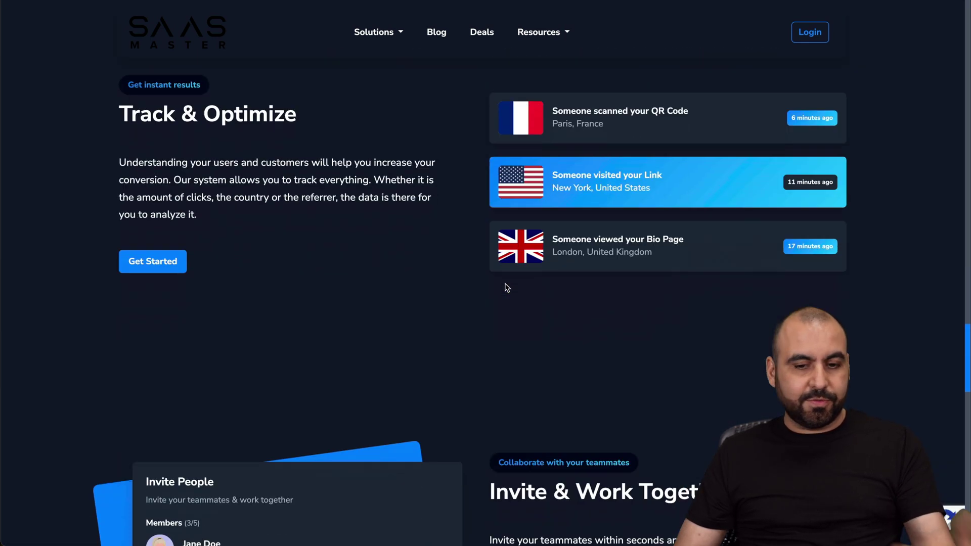
{"action": "scroll", "coordinate": [506, 287], "scroll_direction": "down", "scroll_amount": 10}
{"action": "scroll", "coordinate": [505, 286], "scroll_direction": "up", "scroll_amount": 20}
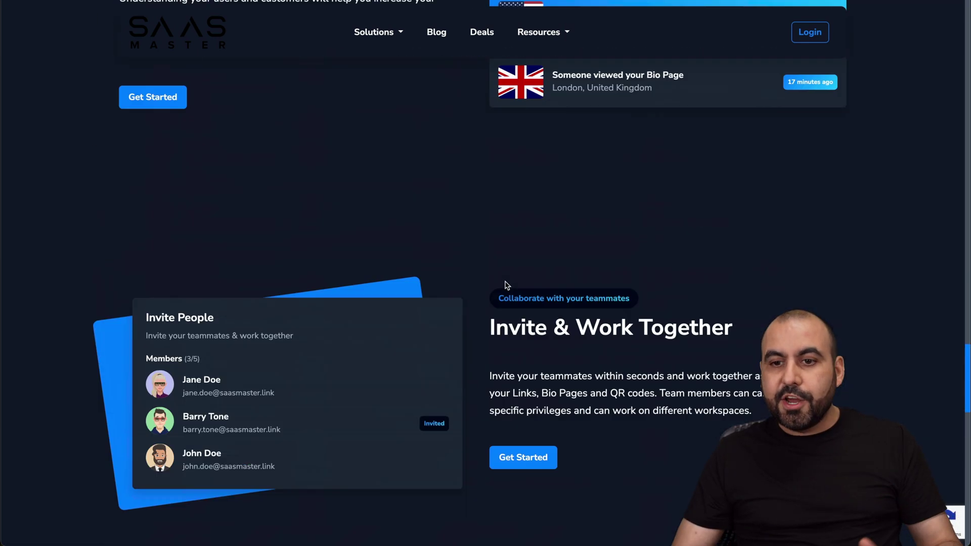
{"action": "scroll", "coordinate": [507, 286], "scroll_direction": "up", "scroll_amount": 5}
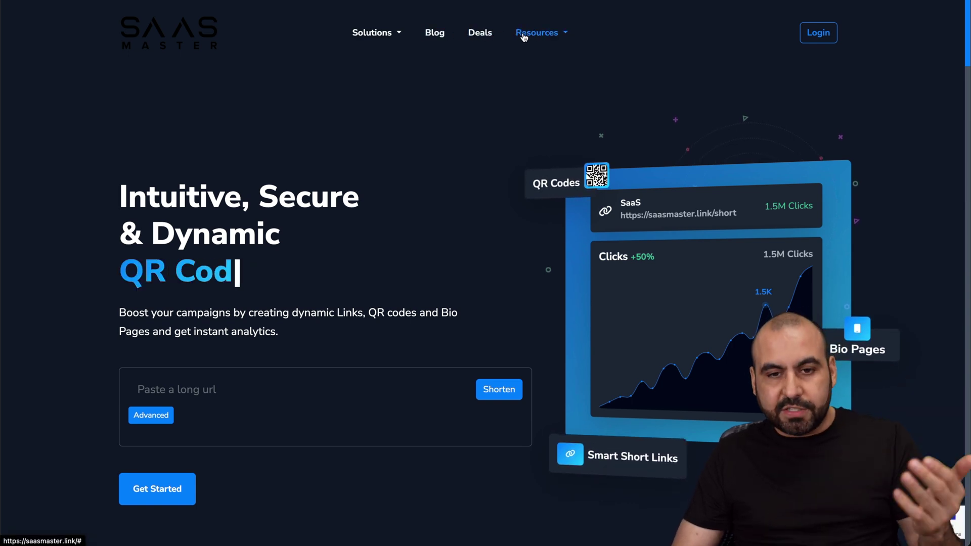
{"action": "left_click", "coordinate": [559, 37]}
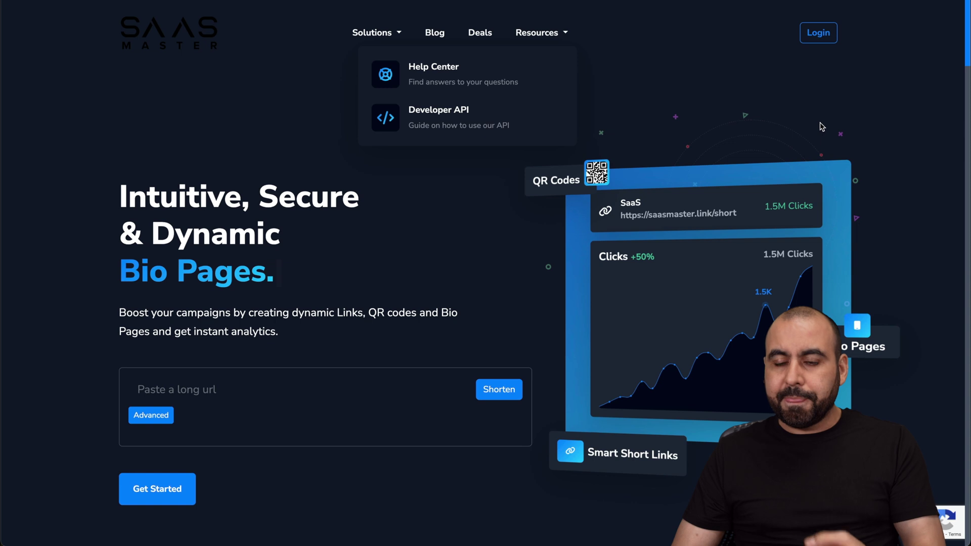
{"action": "left_click", "coordinate": [834, 63]}
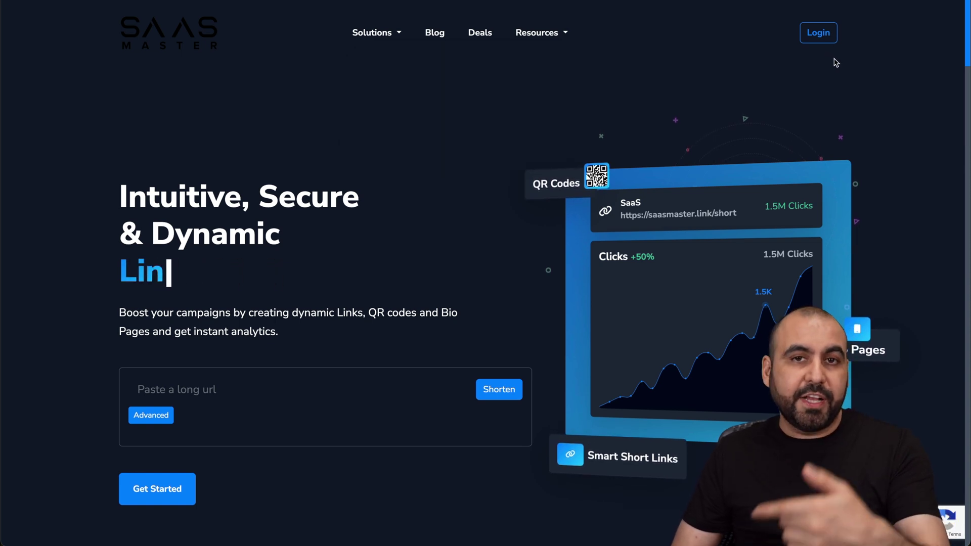
{"action": "left_click", "coordinate": [819, 34]}
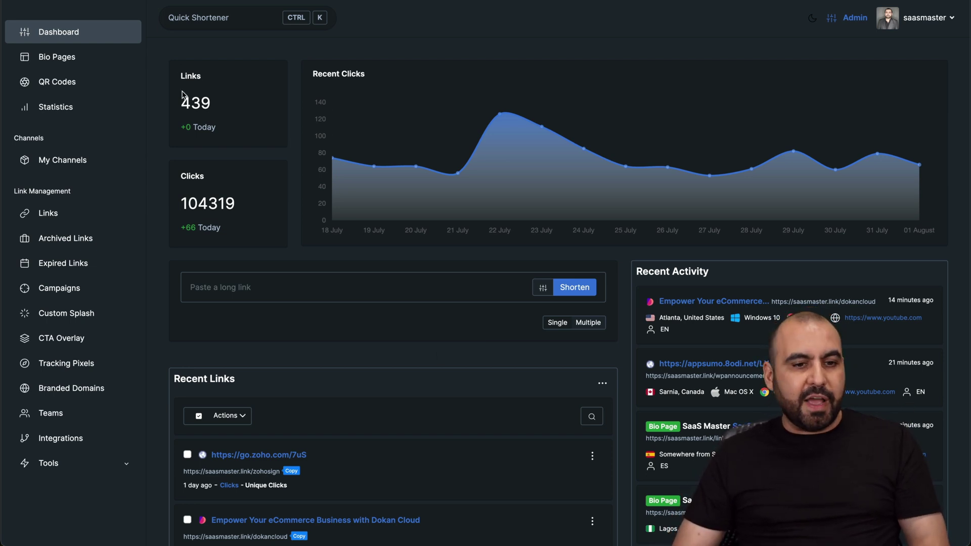
{"action": "left_click_drag", "start_coordinate": [181, 103], "coordinate": [264, 102]}
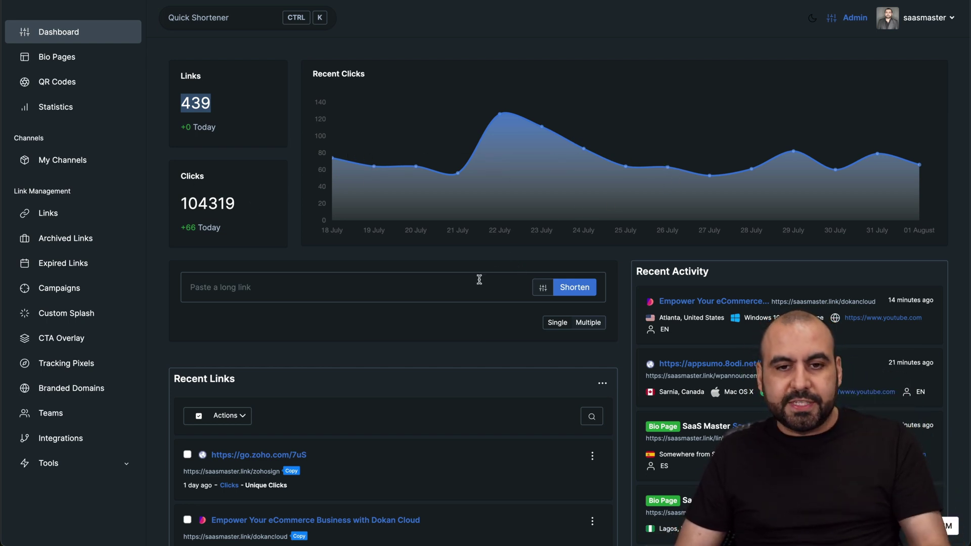
{"action": "left_click", "coordinate": [408, 286]}
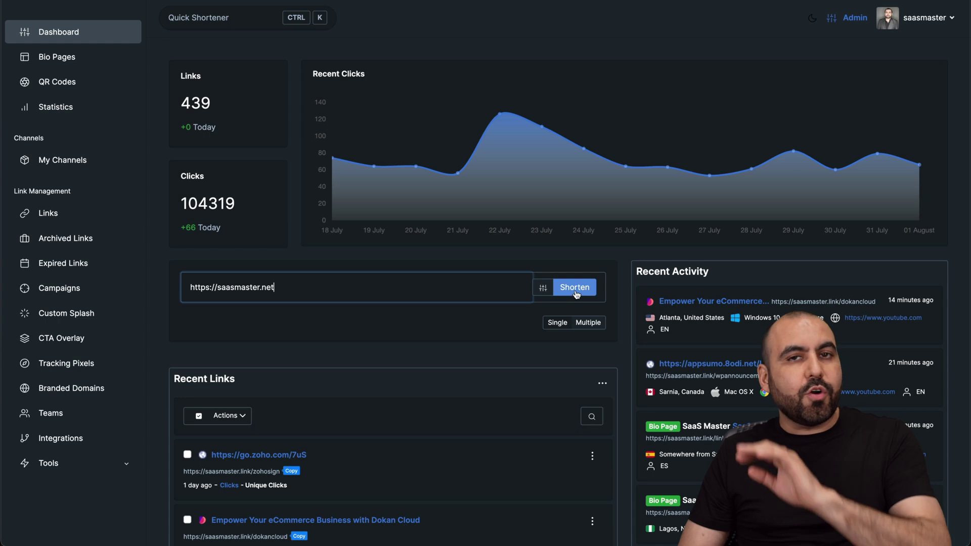
{"action": "left_click", "coordinate": [552, 287]}
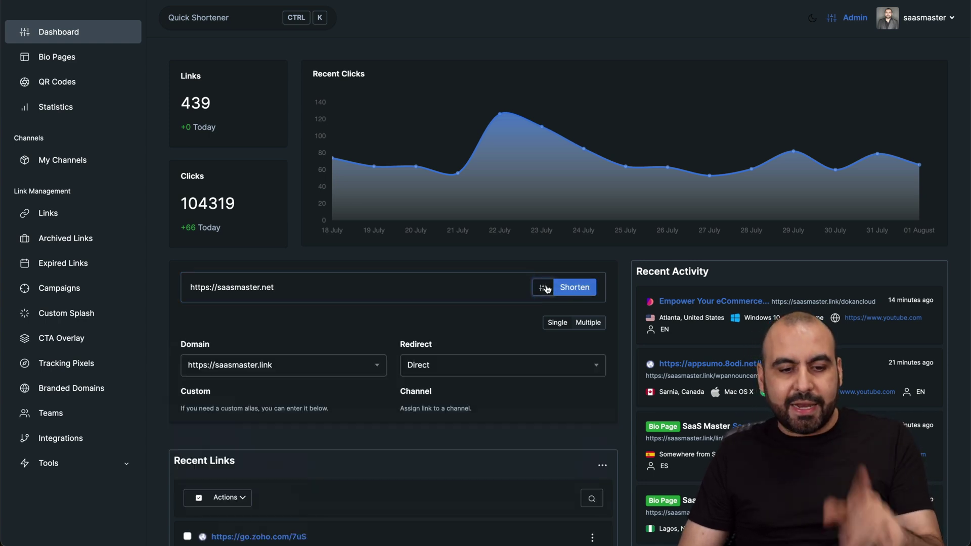
{"action": "scroll", "coordinate": [522, 316], "scroll_direction": "down", "scroll_amount": 2}
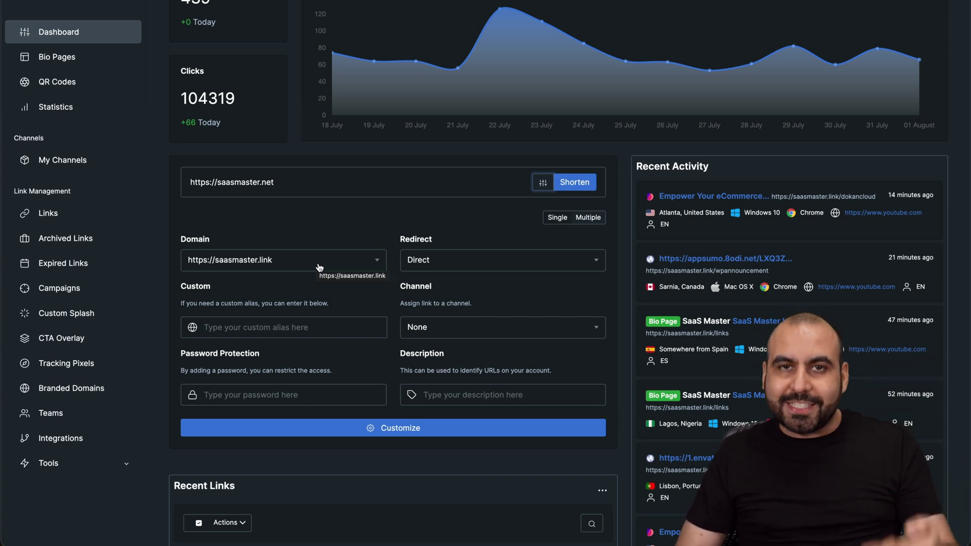
{"action": "left_click", "coordinate": [272, 324]}
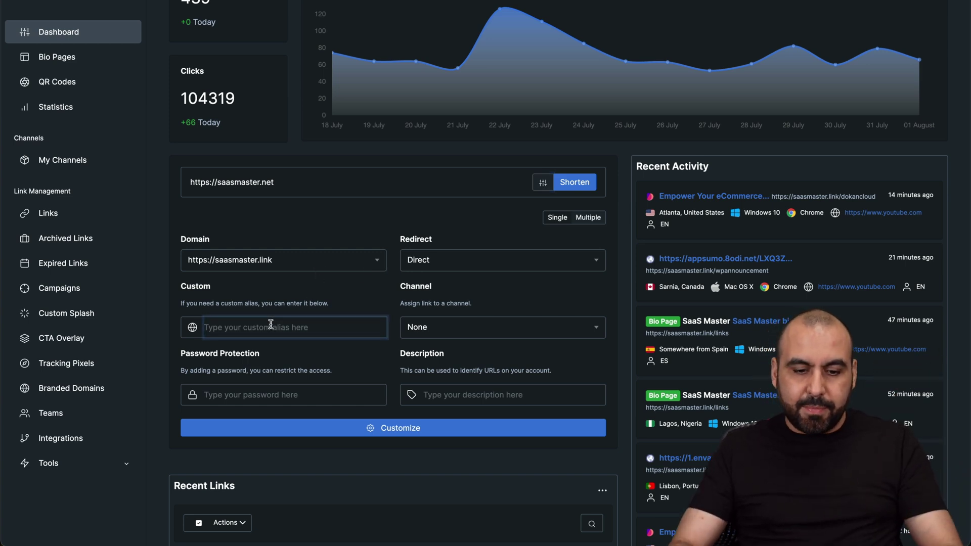
{"action": "type", "text": "saasmastertestdelete"}
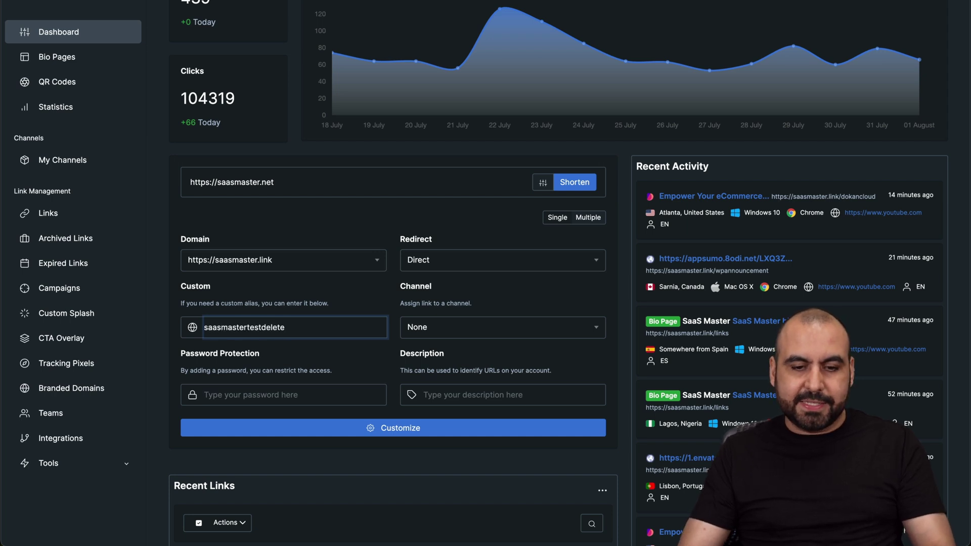
{"action": "left_click", "coordinate": [515, 259]}
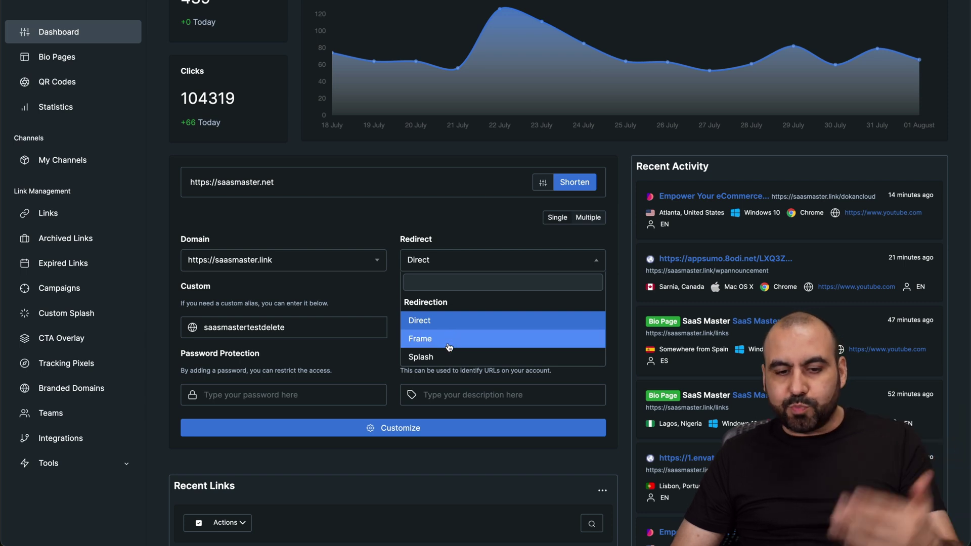
{"action": "left_click", "coordinate": [455, 238]}
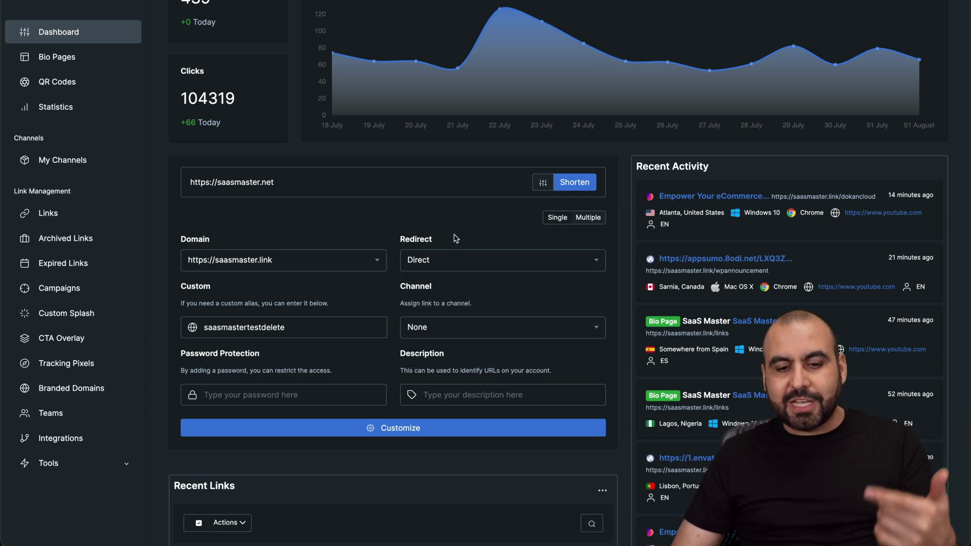
{"action": "left_click", "coordinate": [455, 328]}
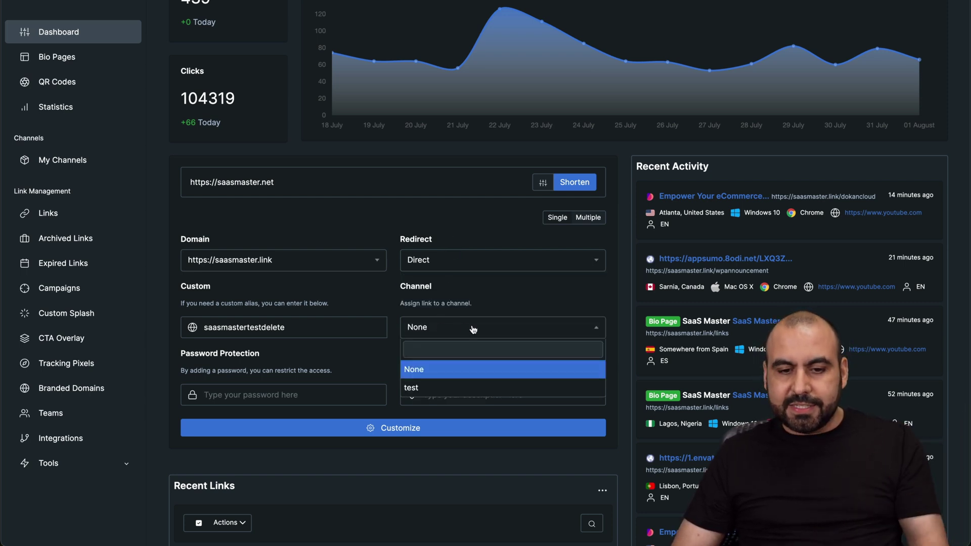
{"action": "left_click", "coordinate": [504, 310]}
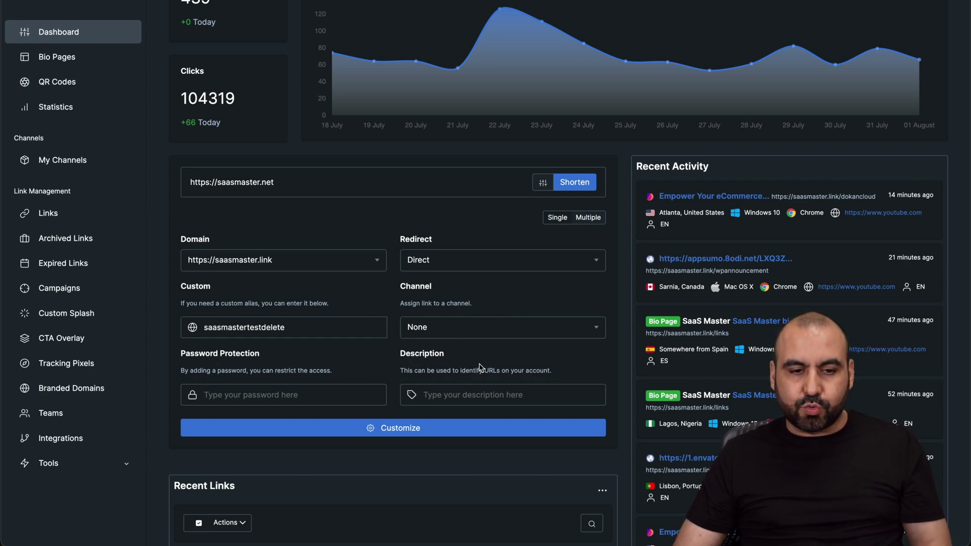
{"action": "left_click", "coordinate": [407, 427]}
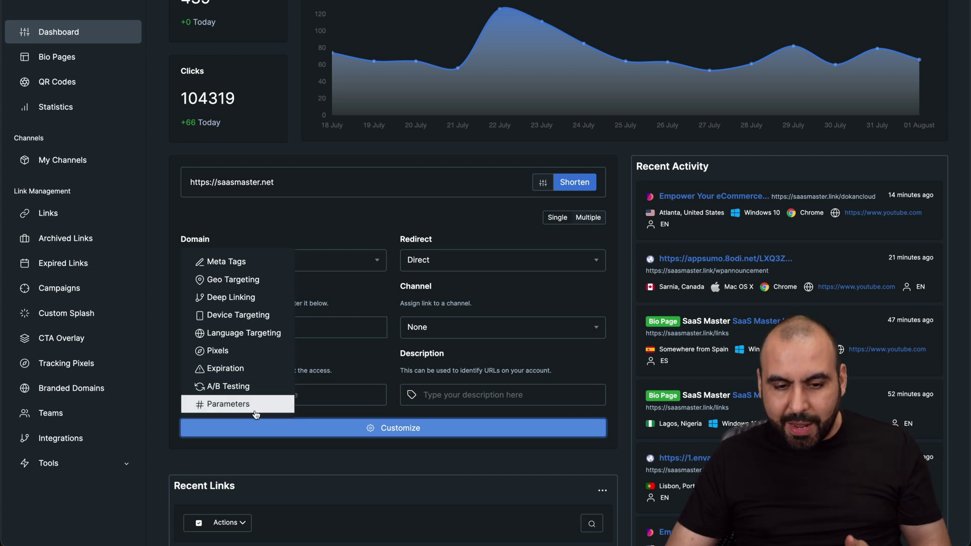
{"action": "left_click", "coordinate": [360, 380]}
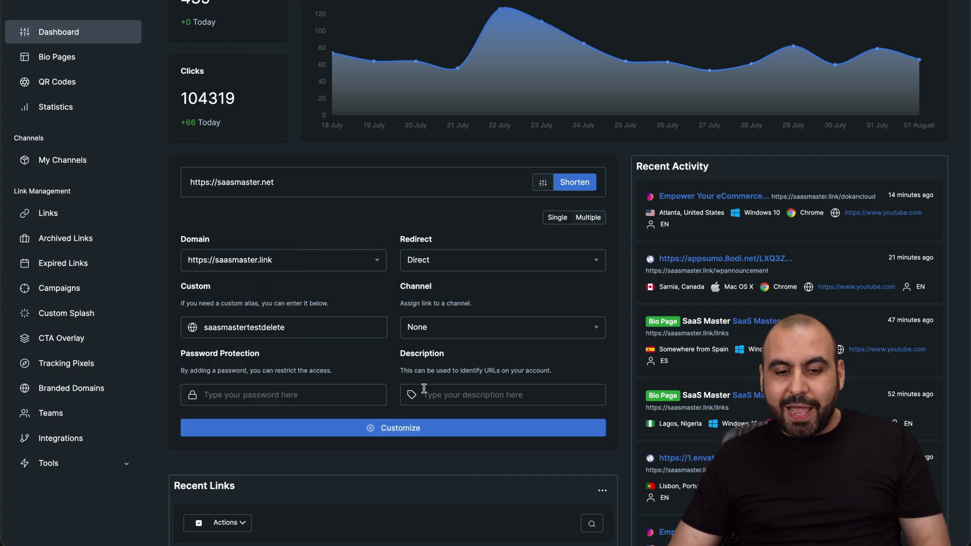
{"action": "left_click", "coordinate": [570, 185]}
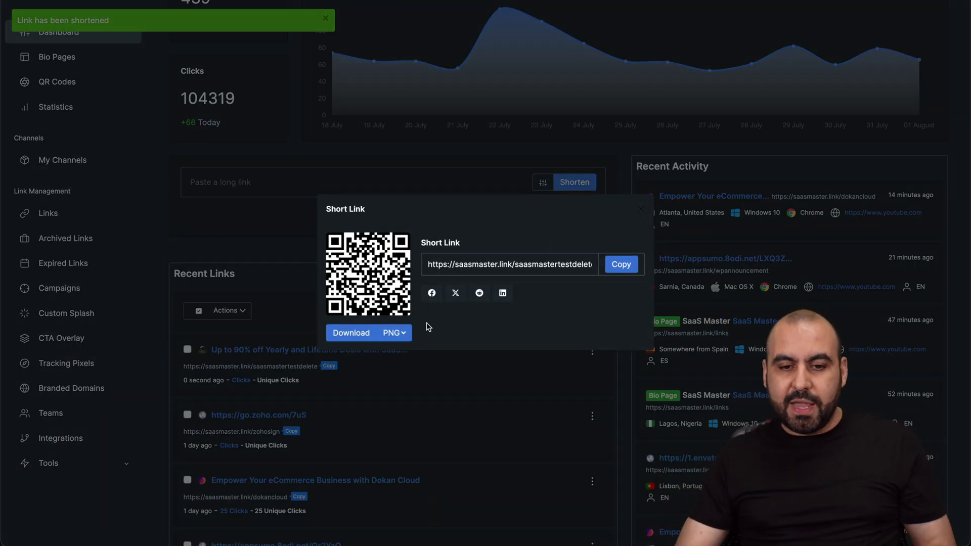
Highlight the domain and custom alias parts of the new short link
{"action": "left_click_drag", "start_coordinate": [513, 262], "coordinate": [589, 264]}
{"action": "left_click", "coordinate": [519, 263]}
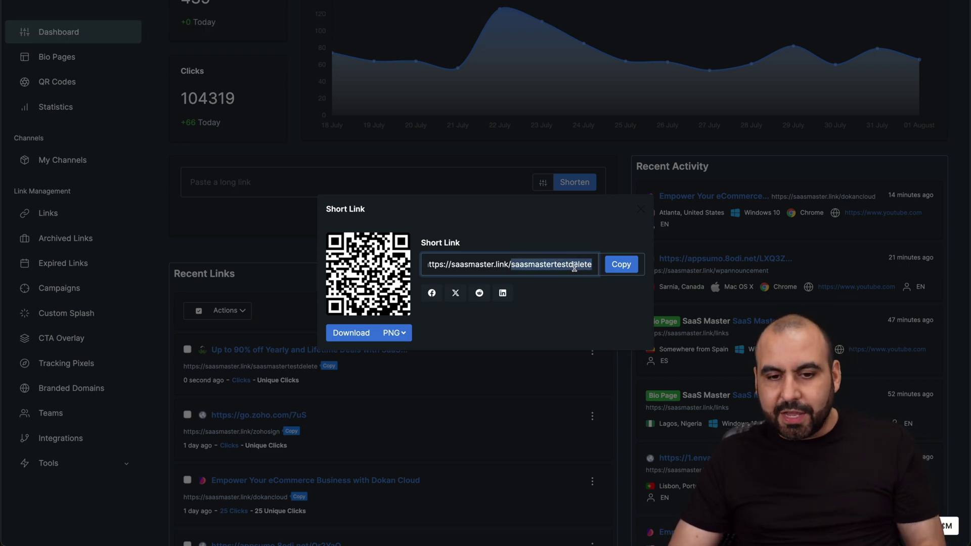
{"action": "left_click", "coordinate": [574, 266]}
{"action": "left_click_drag", "start_coordinate": [511, 265], "coordinate": [599, 270]}
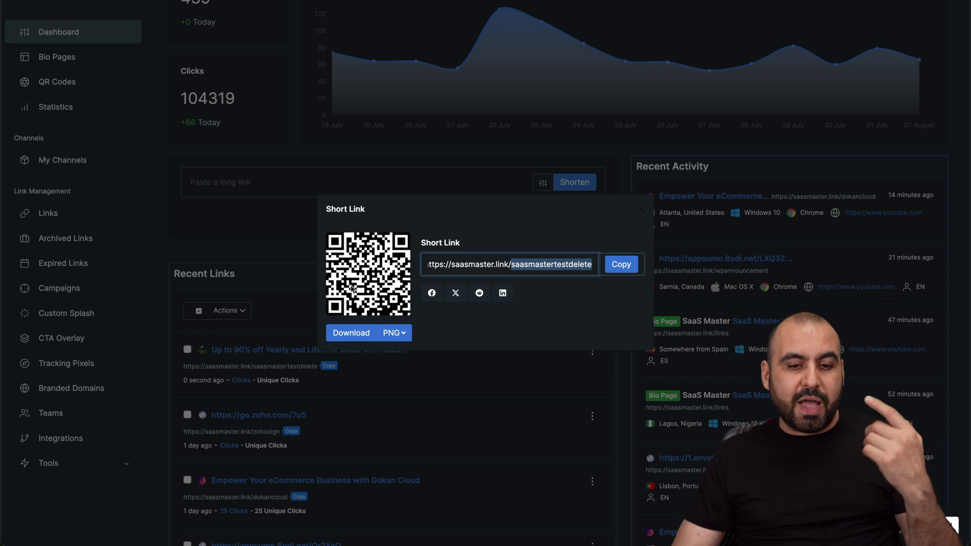
Close the QR code popup and open the Dokan Cloud link's 25-click statistics
{"action": "left_click", "coordinate": [393, 333]}
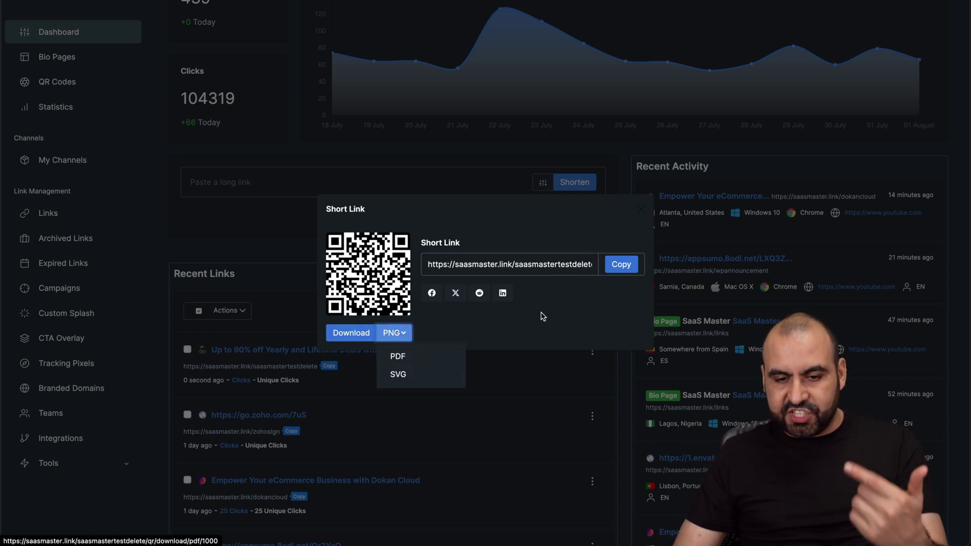
{"action": "left_click", "coordinate": [562, 306]}
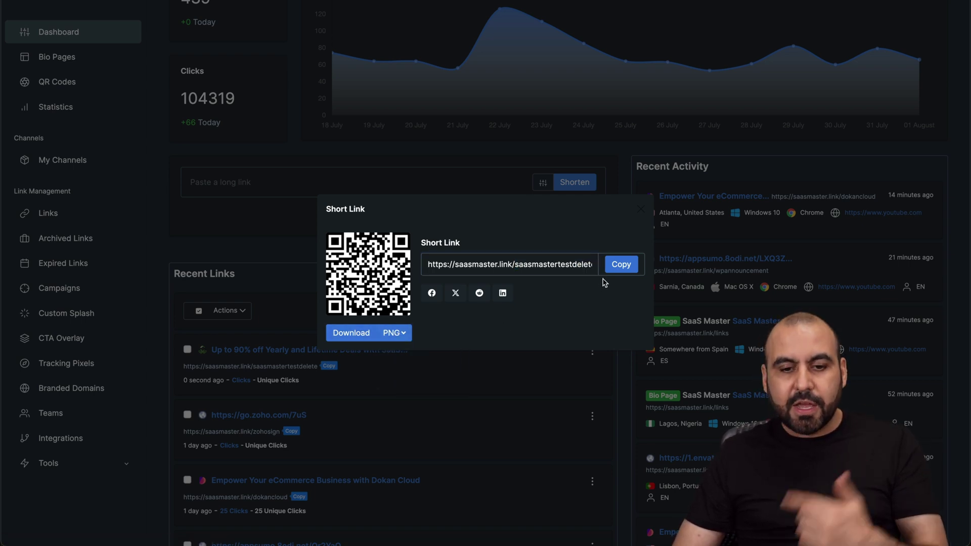
{"action": "left_click", "coordinate": [641, 210]}
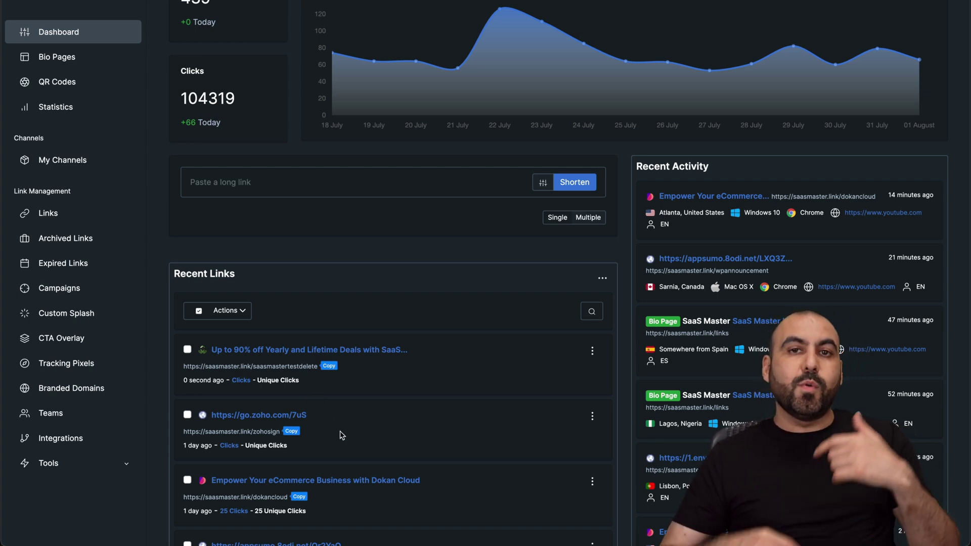
{"action": "scroll", "coordinate": [340, 434], "scroll_direction": "down", "scroll_amount": 1}
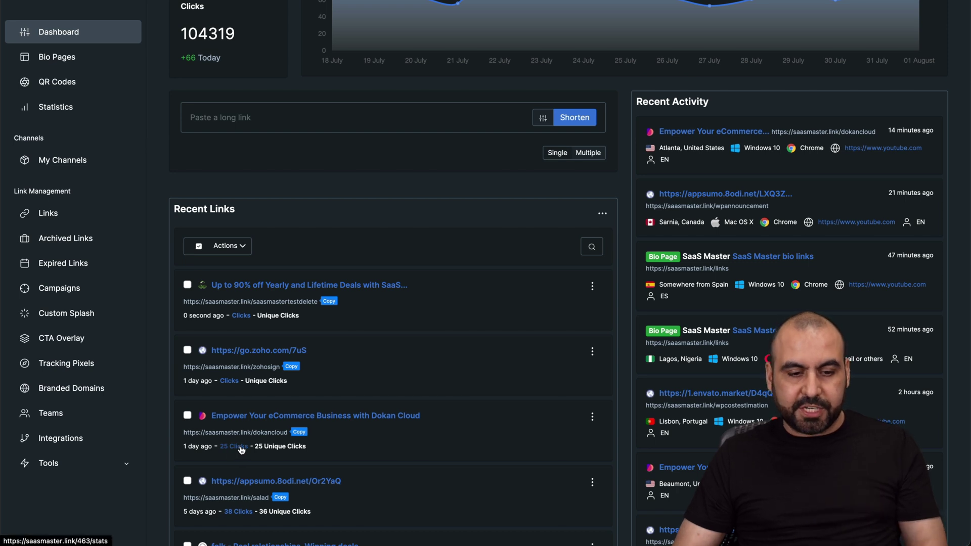
{"action": "left_click", "coordinate": [241, 450]}
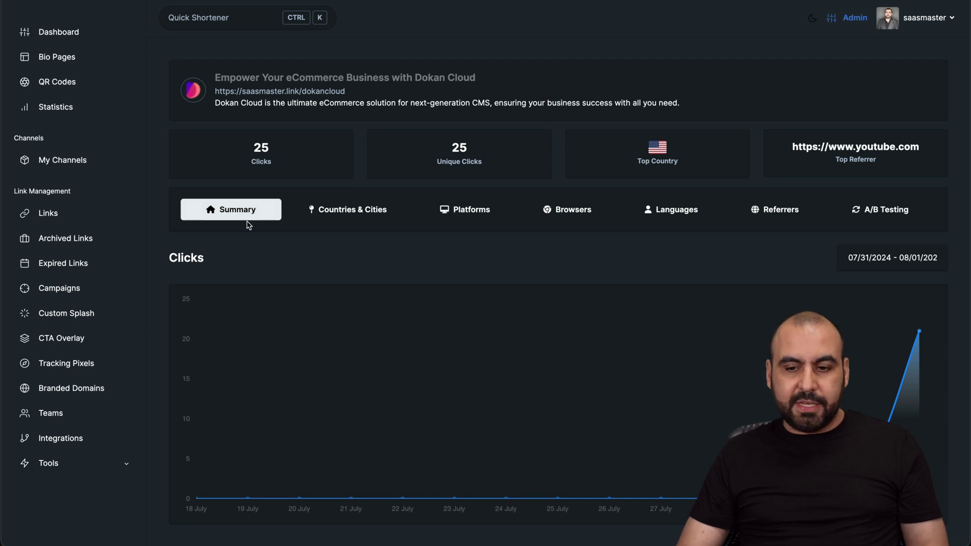
Review the Dokan Cloud link's country, platform, browser, language and referrer statistics
{"action": "left_click", "coordinate": [377, 220]}
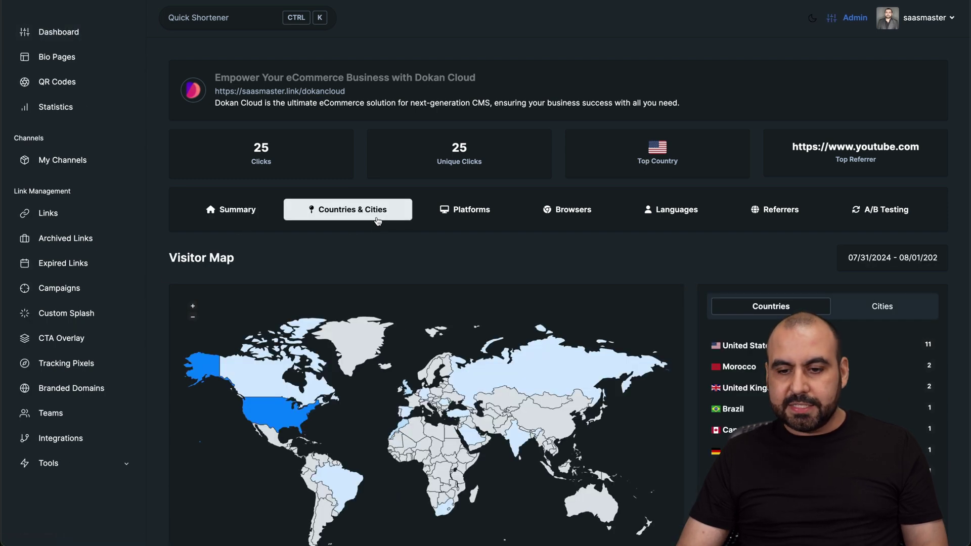
{"action": "scroll", "coordinate": [760, 419], "scroll_direction": "down", "scroll_amount": 2}
{"action": "scroll", "coordinate": [707, 354], "scroll_direction": "up", "scroll_amount": 1}
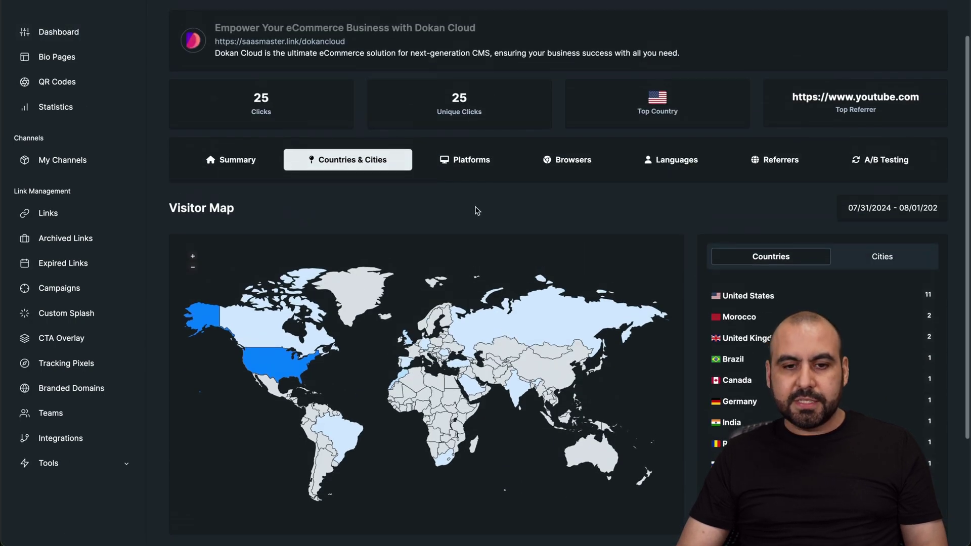
{"action": "left_click", "coordinate": [484, 167]}
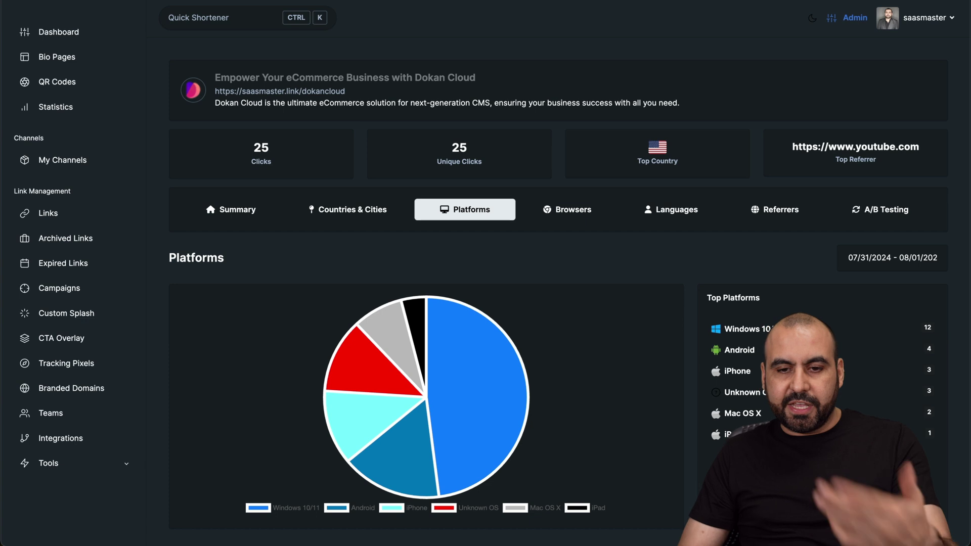
{"action": "left_click", "coordinate": [579, 217]}
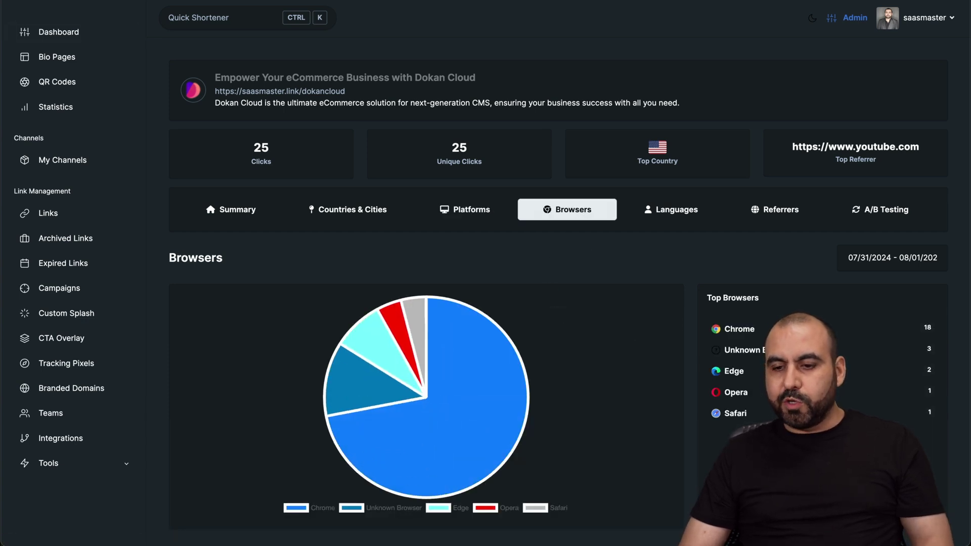
{"action": "left_click", "coordinate": [678, 217]}
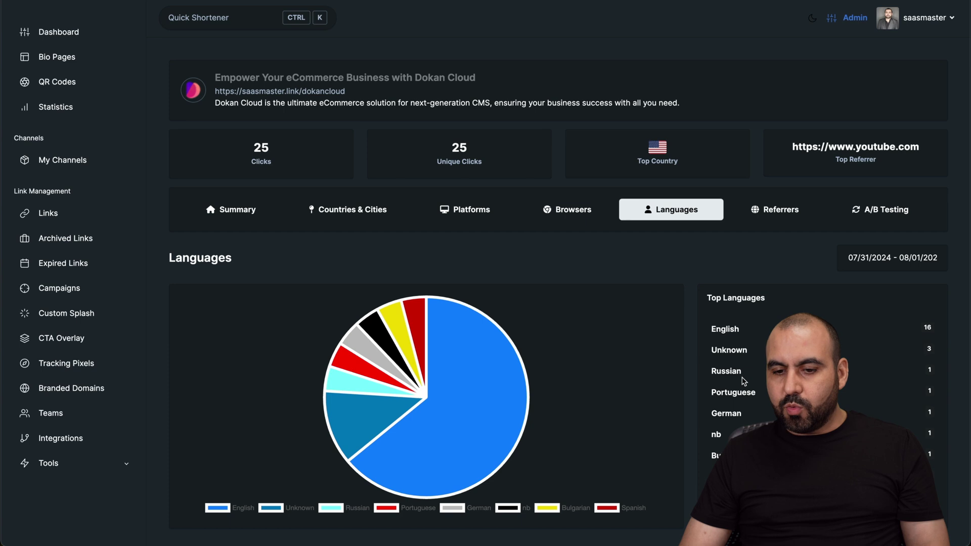
{"action": "left_click", "coordinate": [766, 210]}
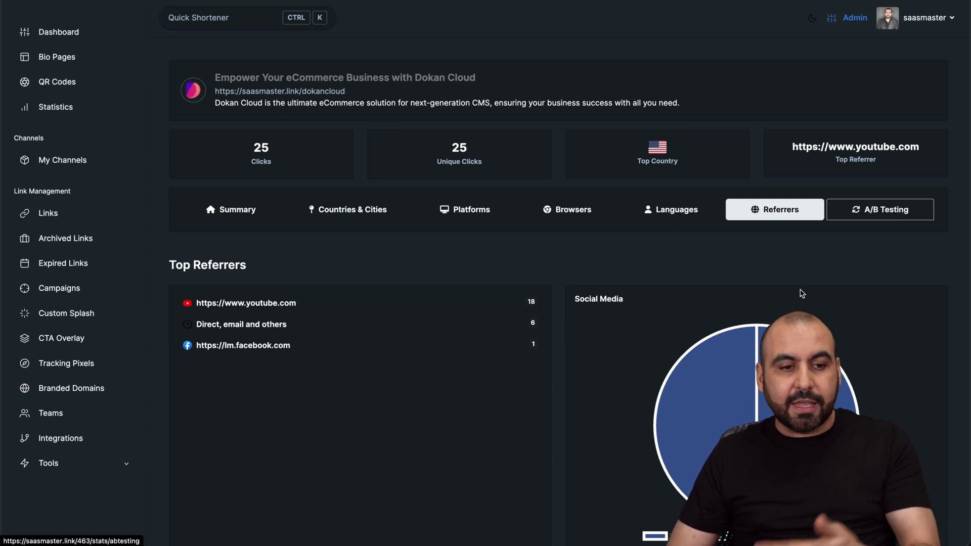
Scroll through the main dashboard, then go to the Bio Pages list
{"action": "left_click", "coordinate": [65, 28]}
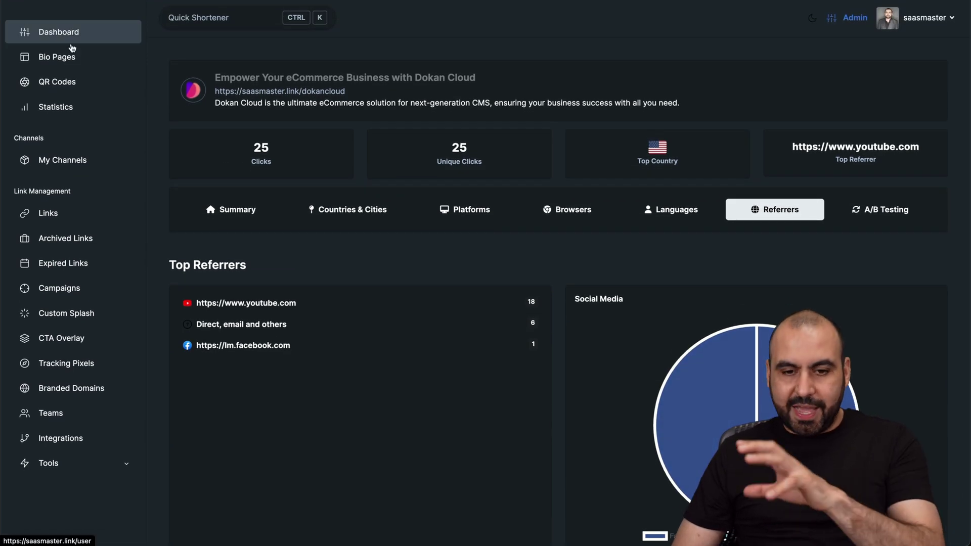
{"action": "scroll", "coordinate": [416, 304], "scroll_direction": "down", "scroll_amount": 4}
{"action": "scroll", "coordinate": [416, 304], "scroll_direction": "down", "scroll_amount": 1}
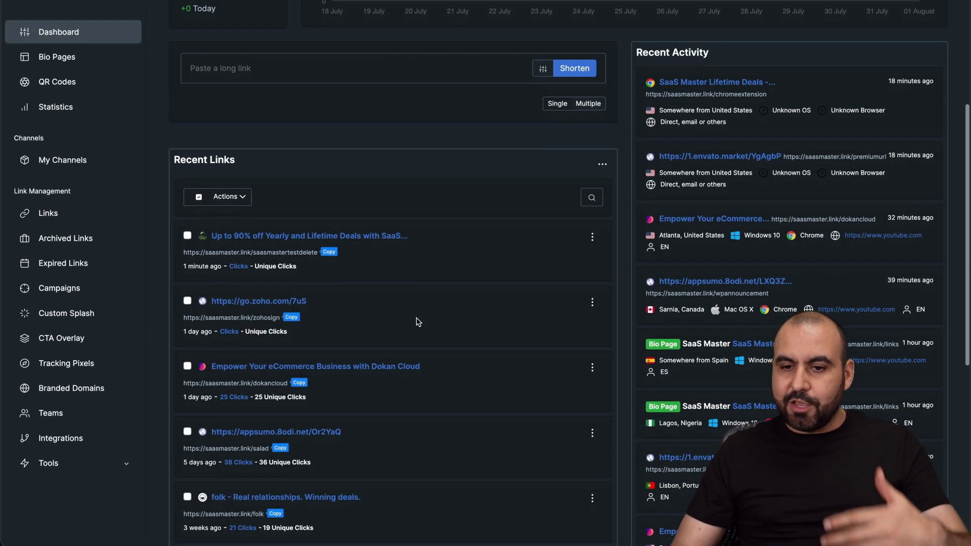
{"action": "scroll", "coordinate": [873, 226], "scroll_direction": "up", "scroll_amount": 4}
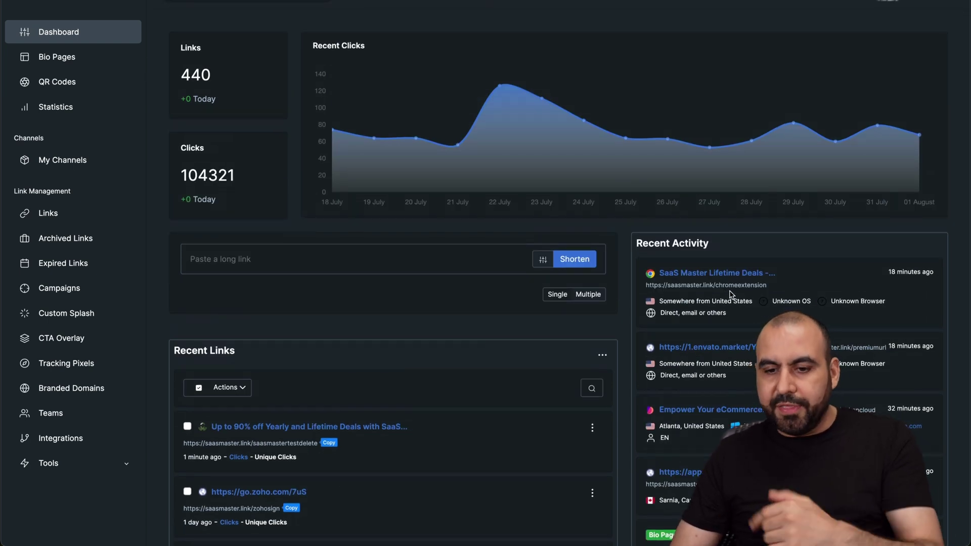
{"action": "scroll", "coordinate": [101, 81], "scroll_direction": "up", "scroll_amount": 1}
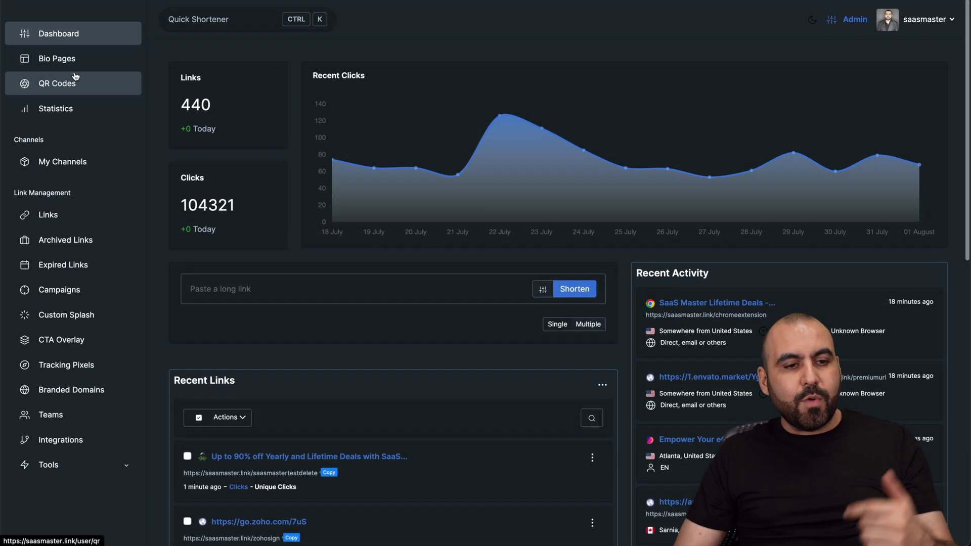
{"action": "left_click", "coordinate": [67, 61]}
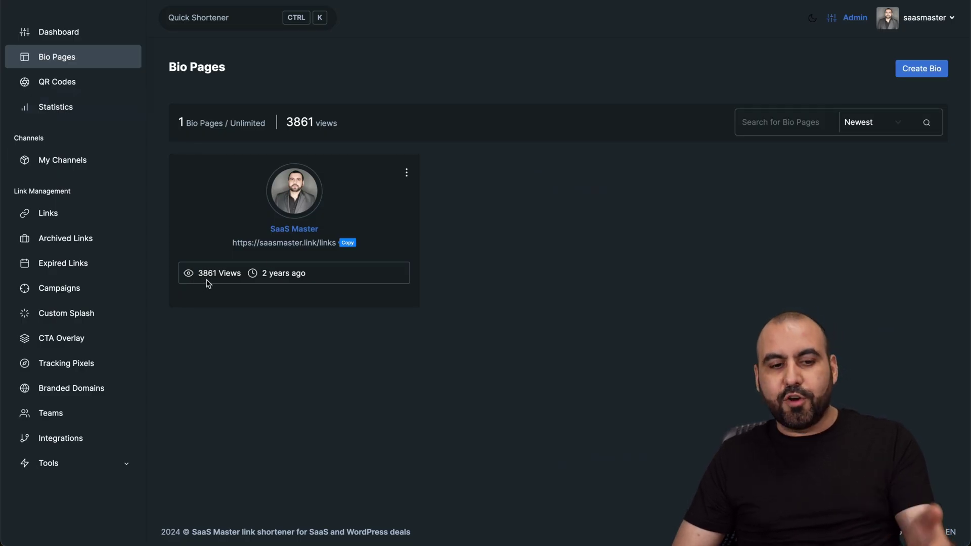
Load the copied SaaS Master bio page URL and inspect it in a device view
{"action": "left_click", "coordinate": [349, 242]}
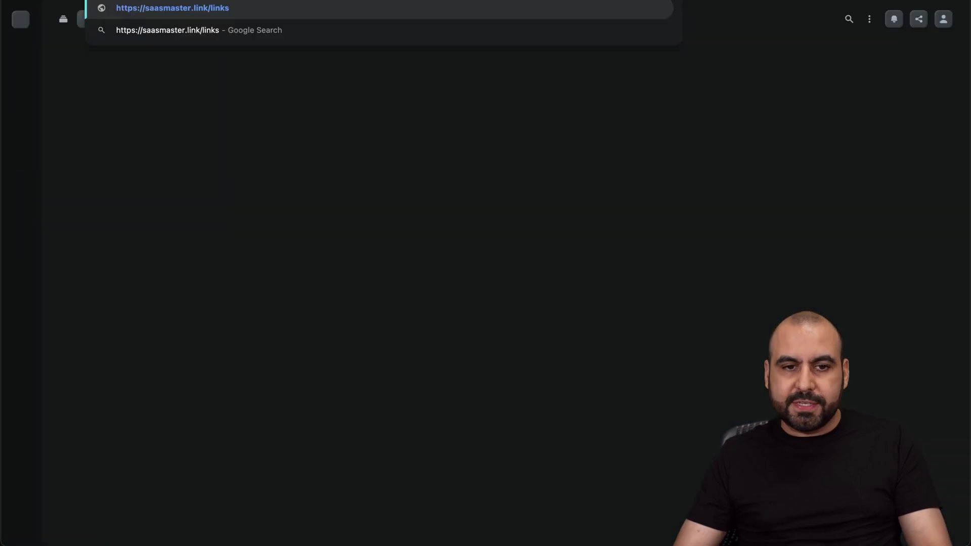
{"action": "key", "text": "Return"}
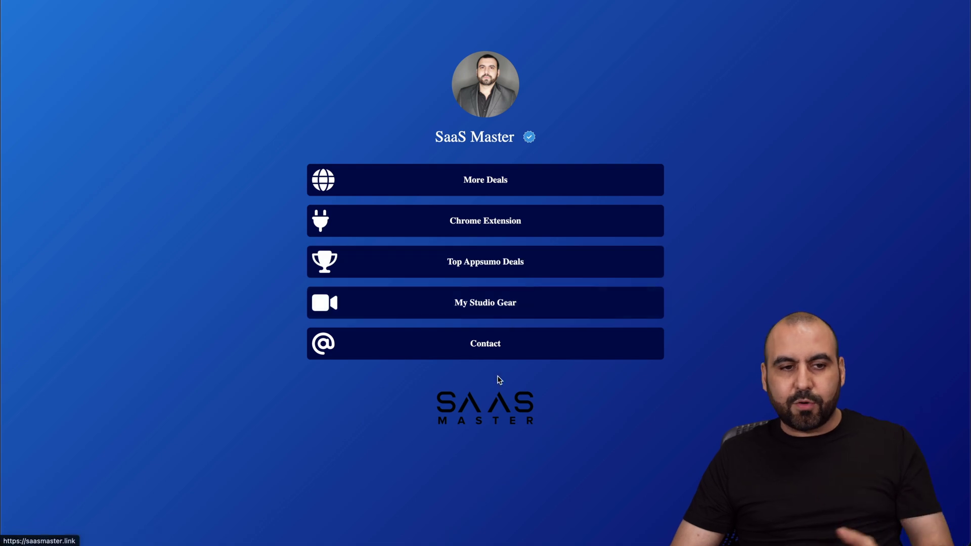
{"action": "right_click", "coordinate": [821, 222]}
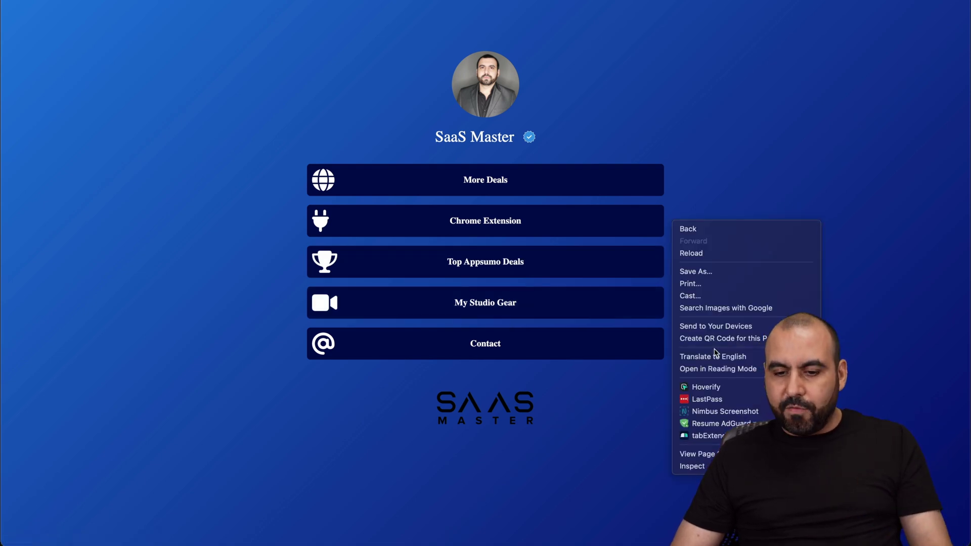
{"action": "left_click", "coordinate": [692, 466]}
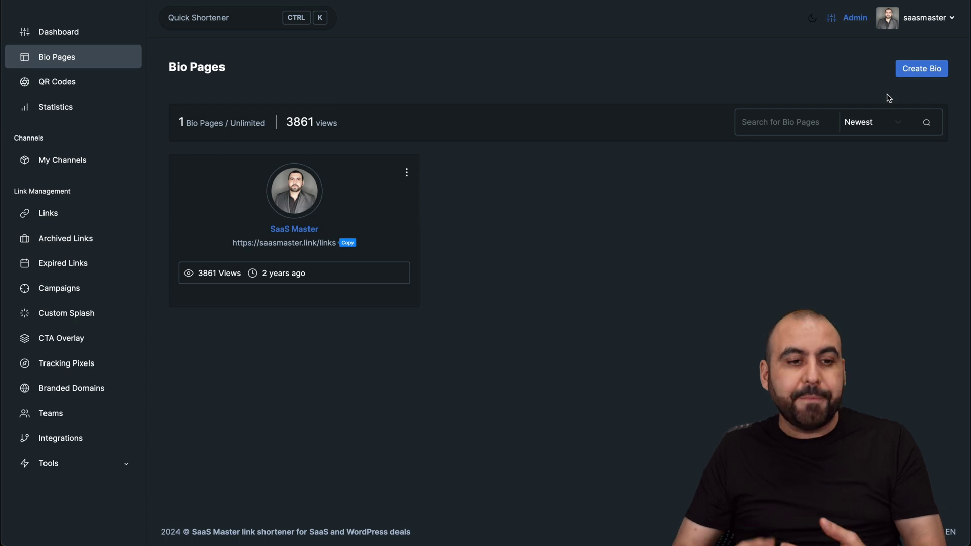
From QR Codes, start a new QR code and scroll its static and dynamic type options
{"action": "left_click", "coordinate": [56, 89]}
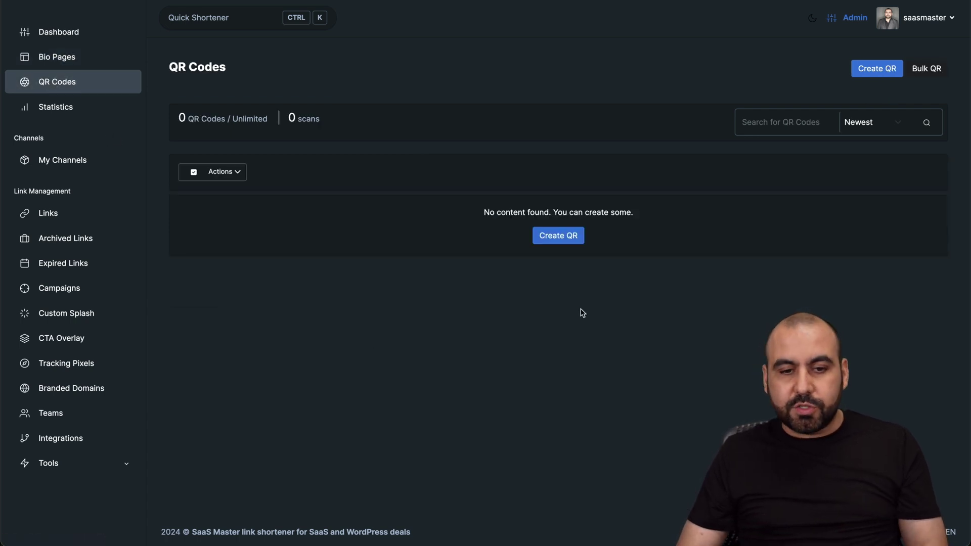
{"action": "left_click", "coordinate": [564, 237]}
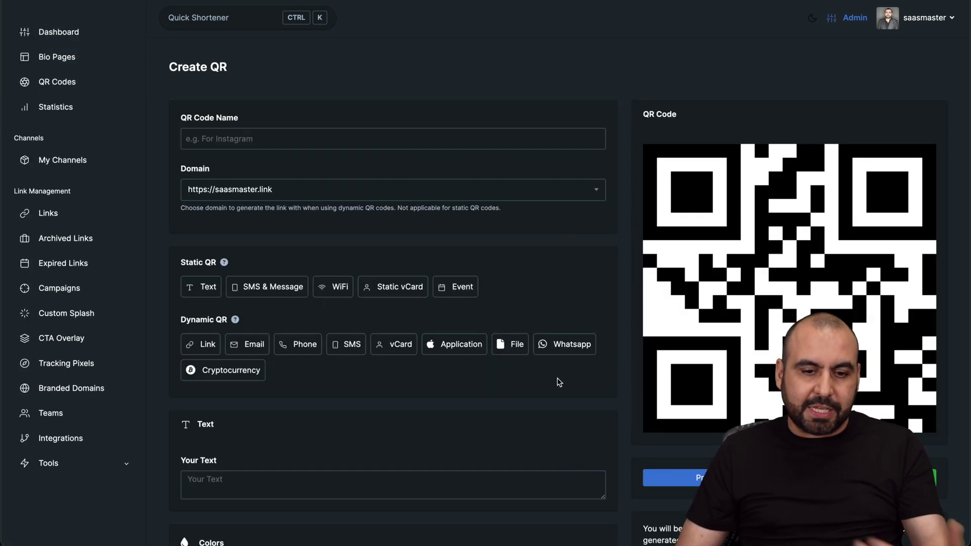
{"action": "scroll", "coordinate": [559, 383], "scroll_direction": "down", "scroll_amount": 1}
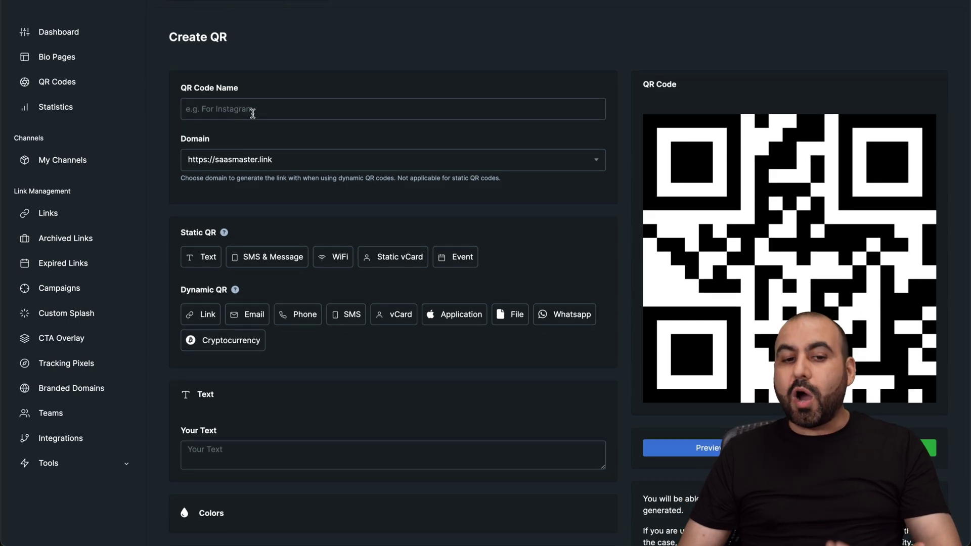
{"action": "scroll", "coordinate": [310, 187], "scroll_direction": "down", "scroll_amount": 3}
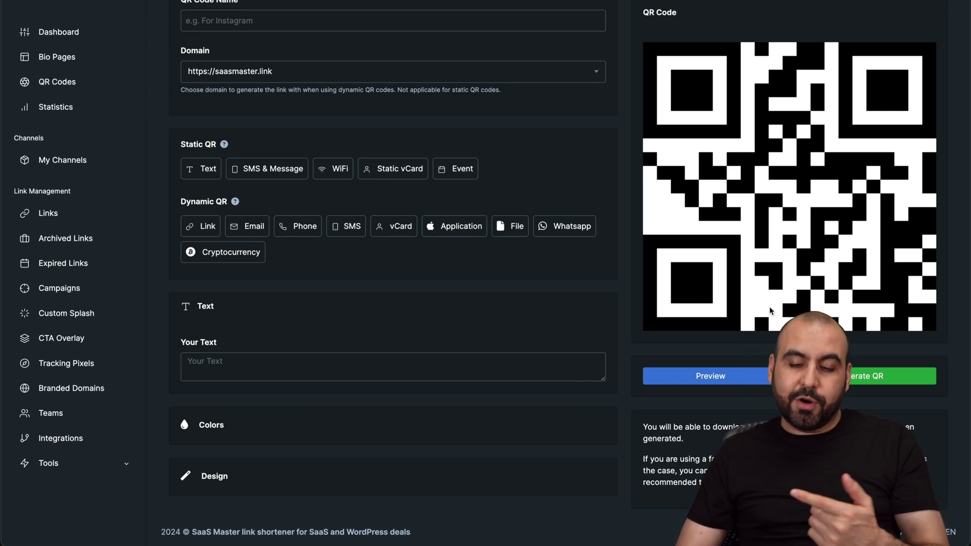
{"action": "scroll", "coordinate": [511, 368], "scroll_direction": "up", "scroll_amount": 4}
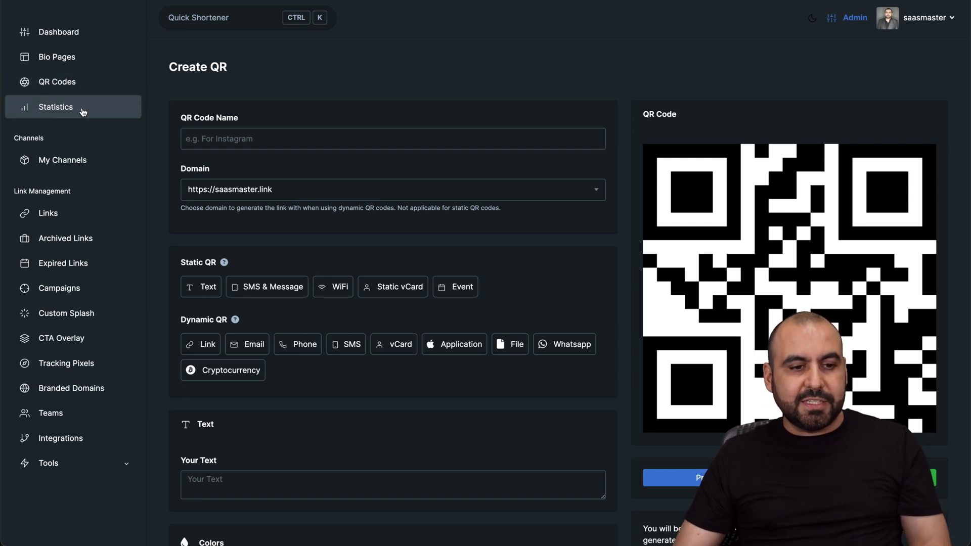
Browse My Channels, Links, Archived Links and Integrations, then return to the dashboard
{"action": "left_click", "coordinate": [70, 161]}
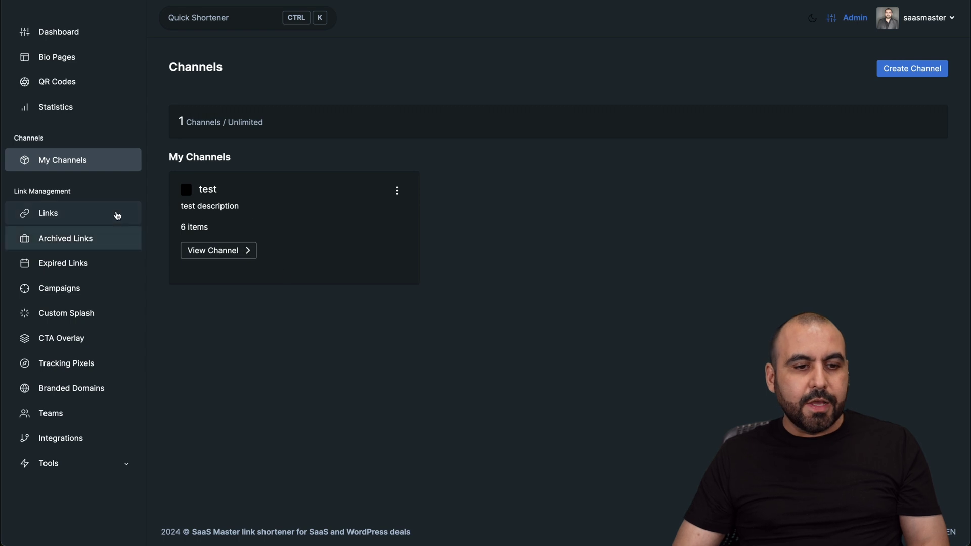
{"action": "left_click", "coordinate": [90, 212]}
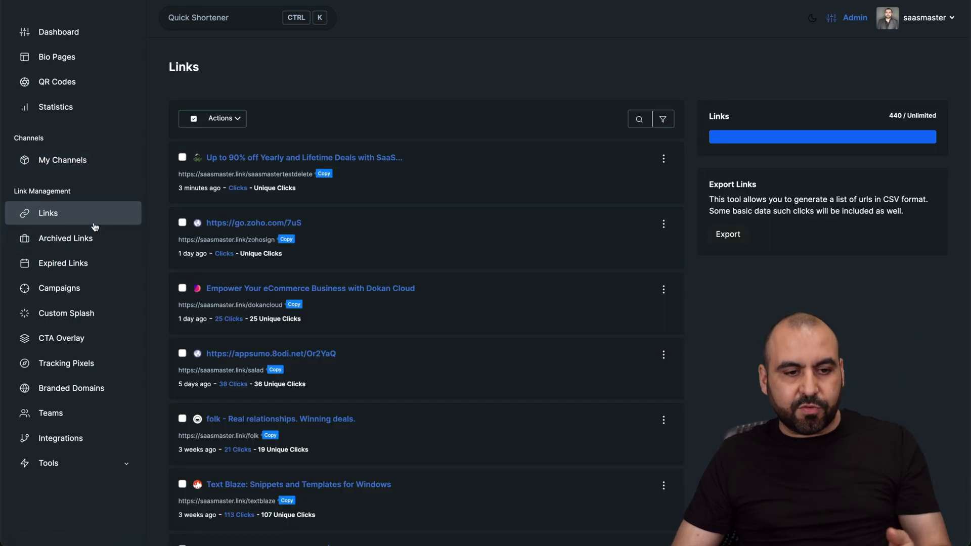
{"action": "left_click", "coordinate": [92, 242]}
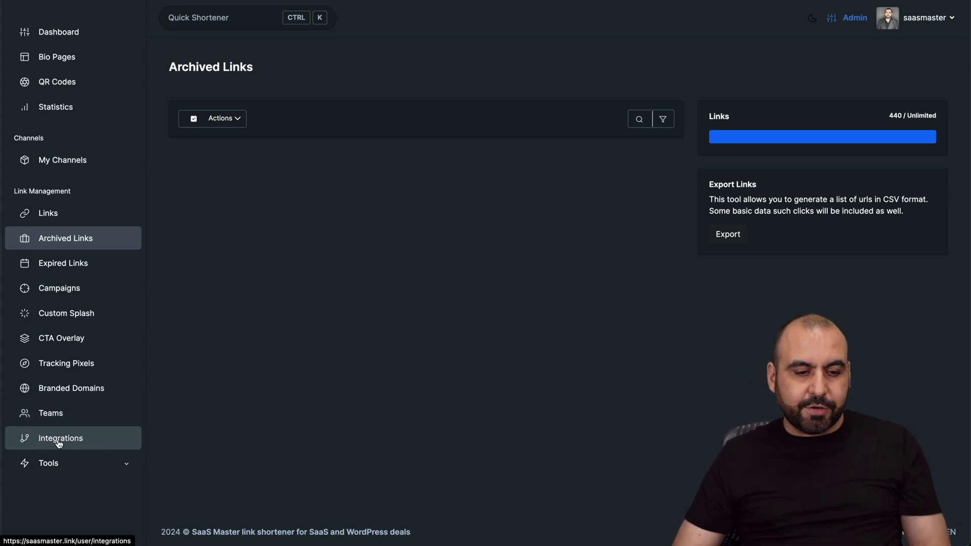
{"action": "left_click", "coordinate": [91, 444]}
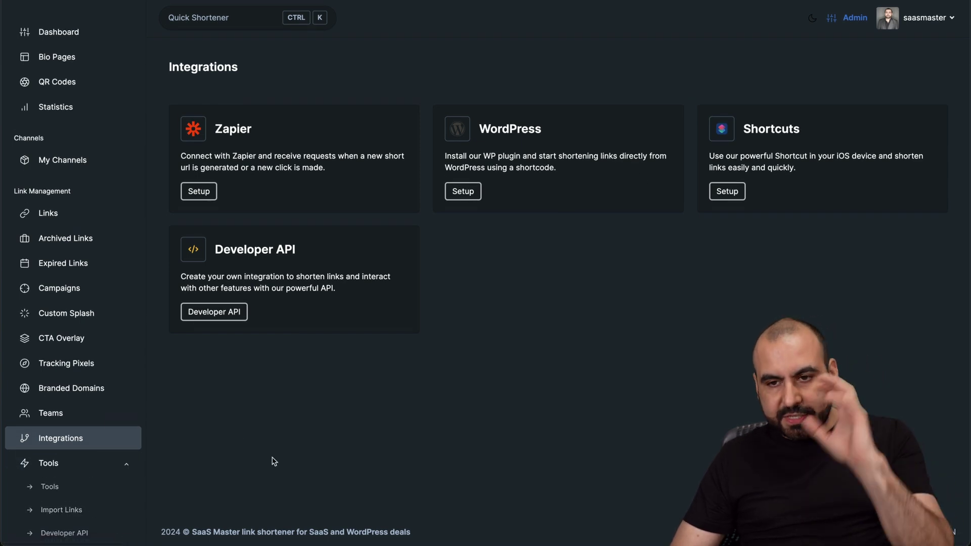
{"action": "left_click", "coordinate": [71, 32]}
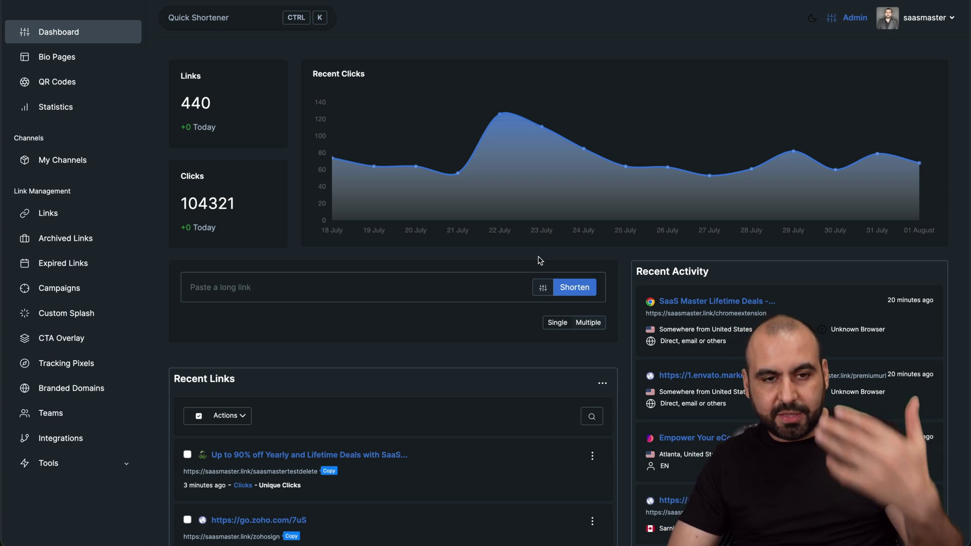
Switch to the admin panel and expand the Users, Memberships, Bio Pages and Blog menus
{"action": "left_click", "coordinate": [855, 18]}
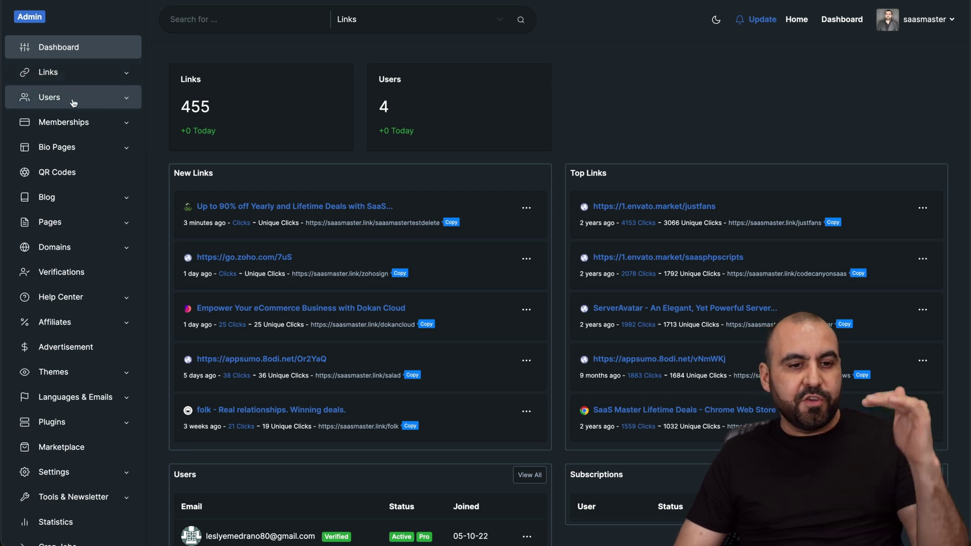
{"action": "left_click", "coordinate": [130, 103]}
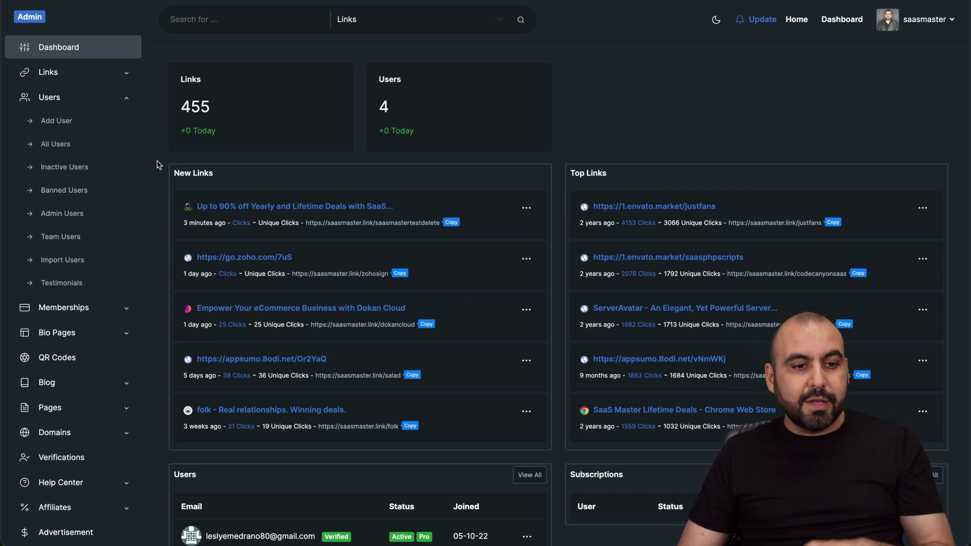
{"action": "scroll", "coordinate": [131, 234], "scroll_direction": "down", "scroll_amount": 3}
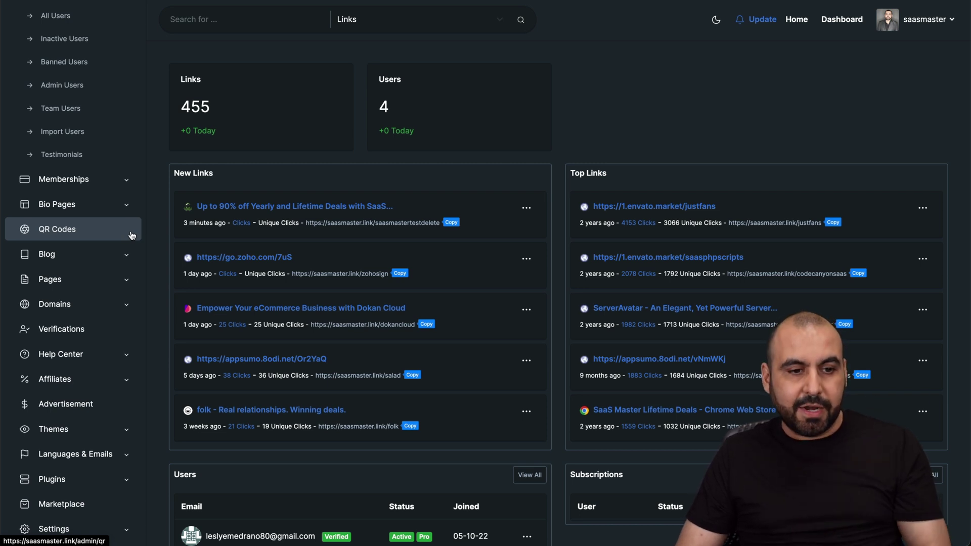
{"action": "left_click", "coordinate": [123, 182]}
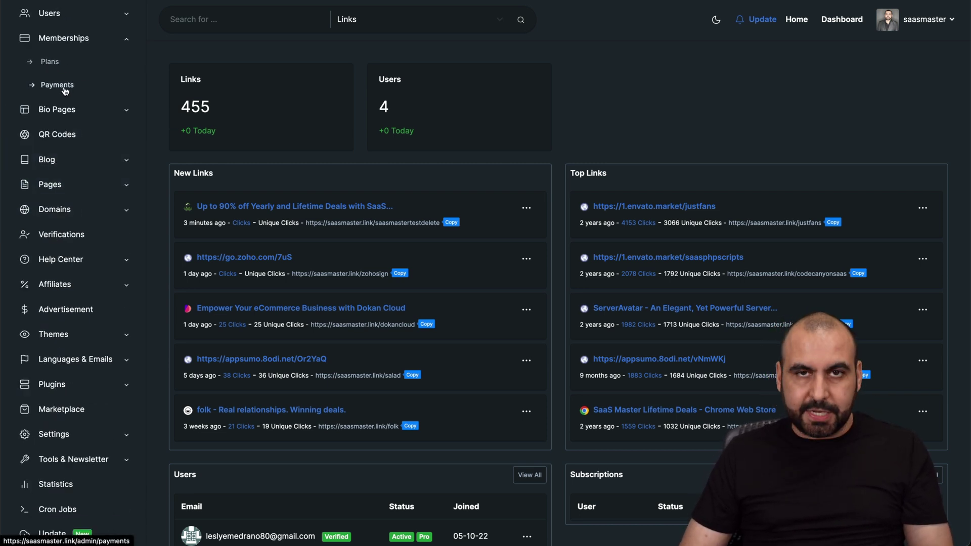
{"action": "left_click", "coordinate": [126, 112]}
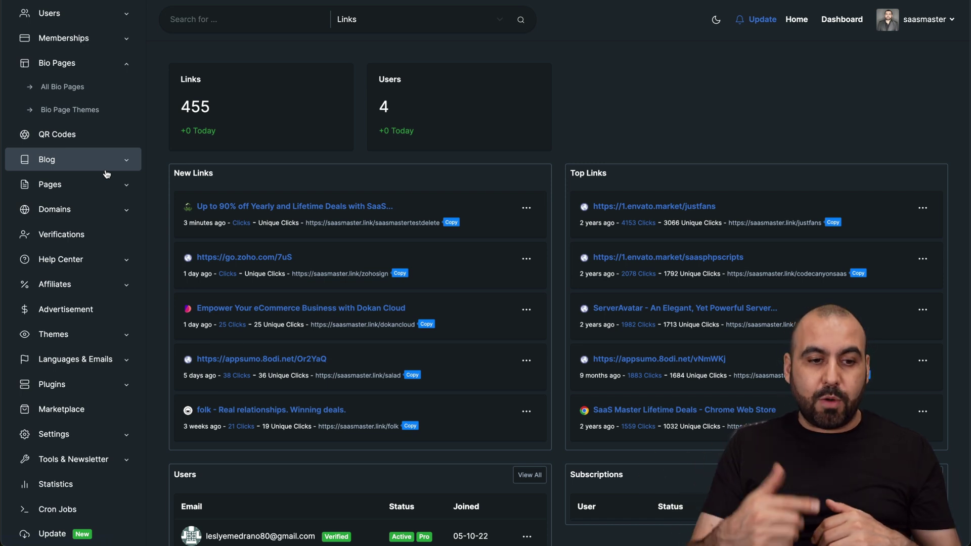
{"action": "left_click", "coordinate": [127, 161]}
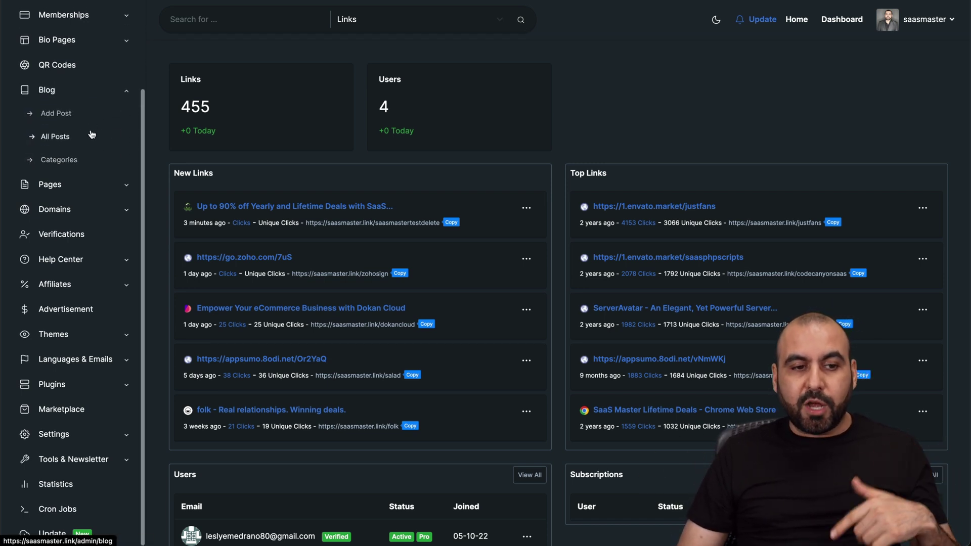
Preview the Add Post form, then open the empty All Pages list and expand Domains
{"action": "left_click", "coordinate": [65, 115]}
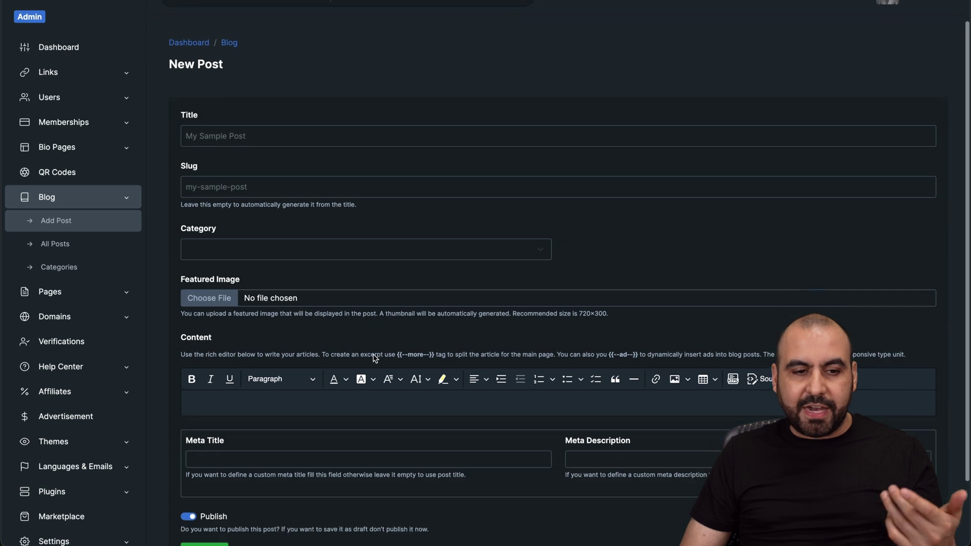
{"action": "scroll", "coordinate": [375, 358], "scroll_direction": "down", "scroll_amount": 3}
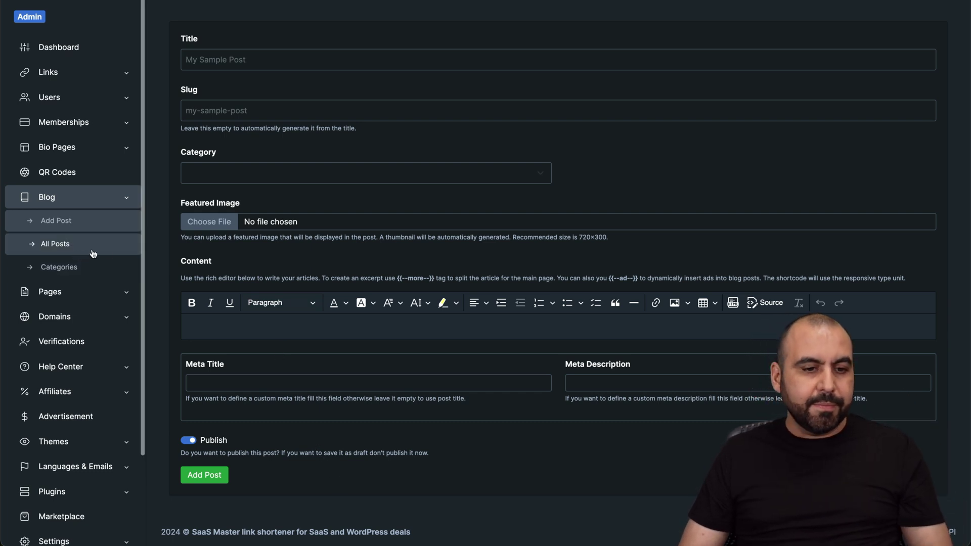
{"action": "left_click", "coordinate": [124, 292]}
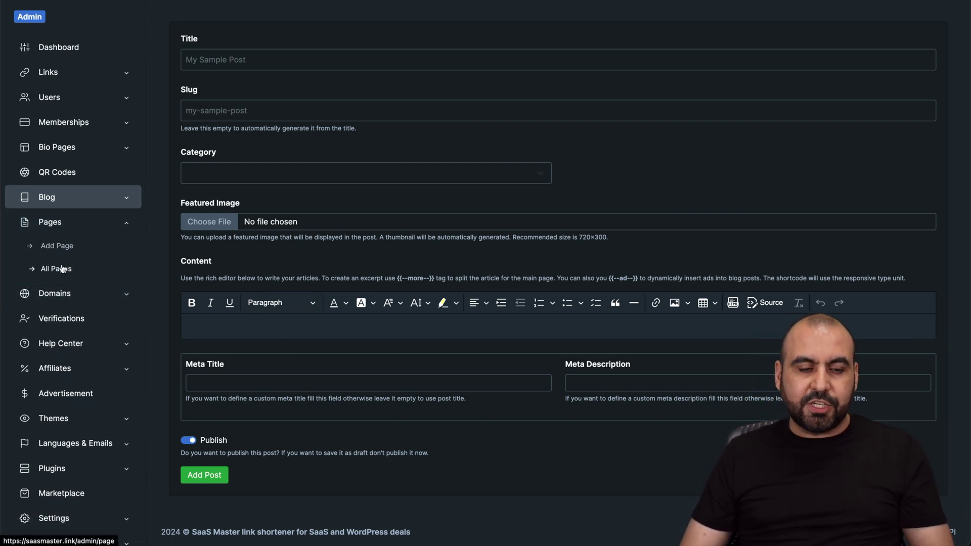
{"action": "left_click", "coordinate": [63, 269]}
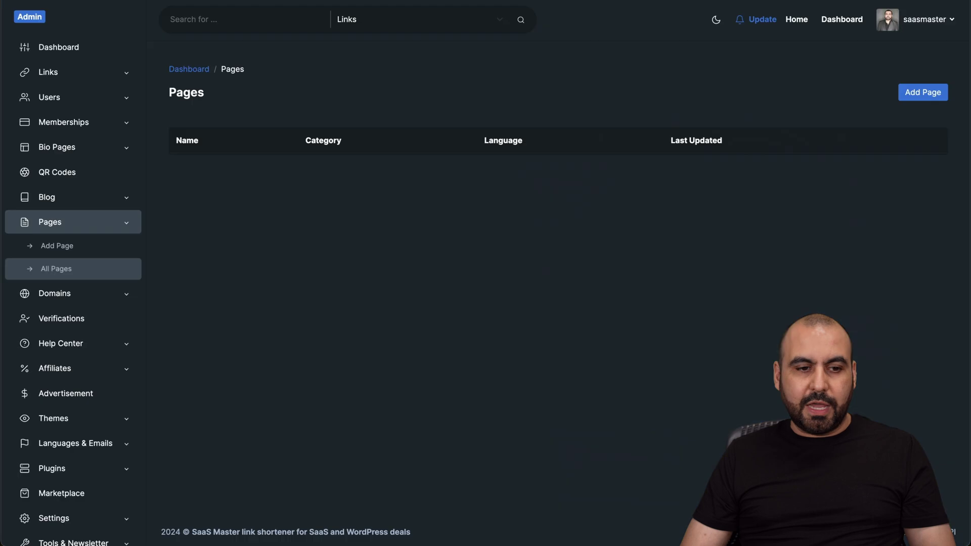
{"action": "left_click", "coordinate": [131, 297]}
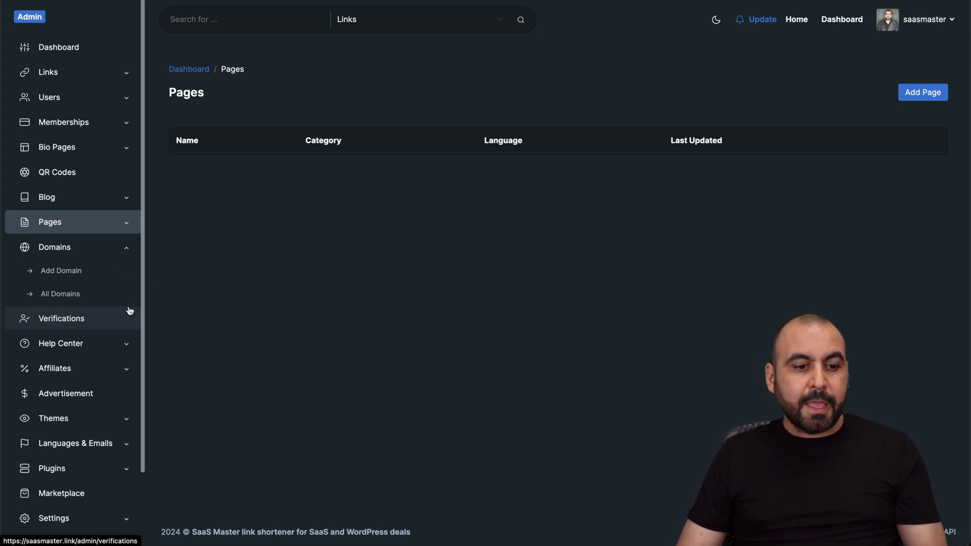
Expand the Help Center, Affiliates and Themes menus in the admin sidebar
{"action": "scroll", "coordinate": [93, 321], "scroll_direction": "down", "scroll_amount": 2}
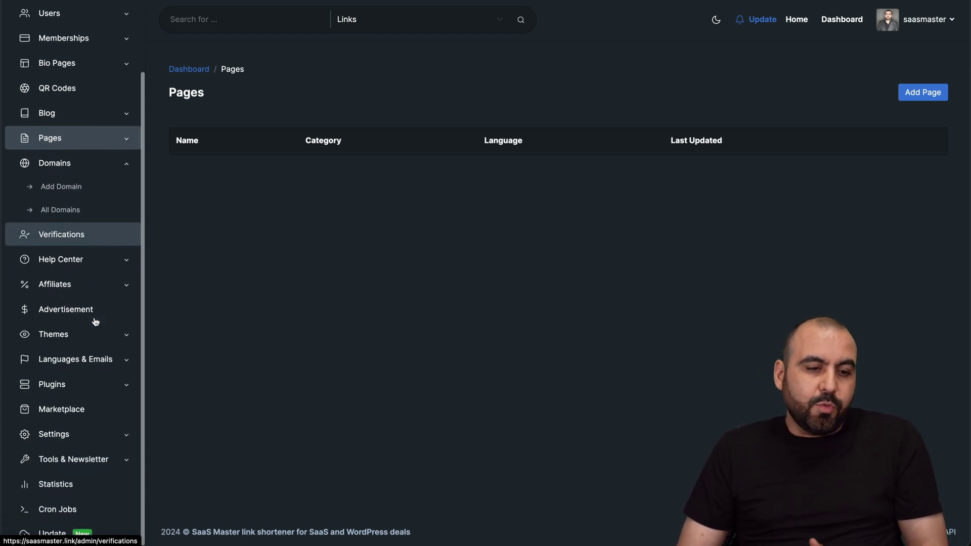
{"action": "left_click", "coordinate": [119, 261]}
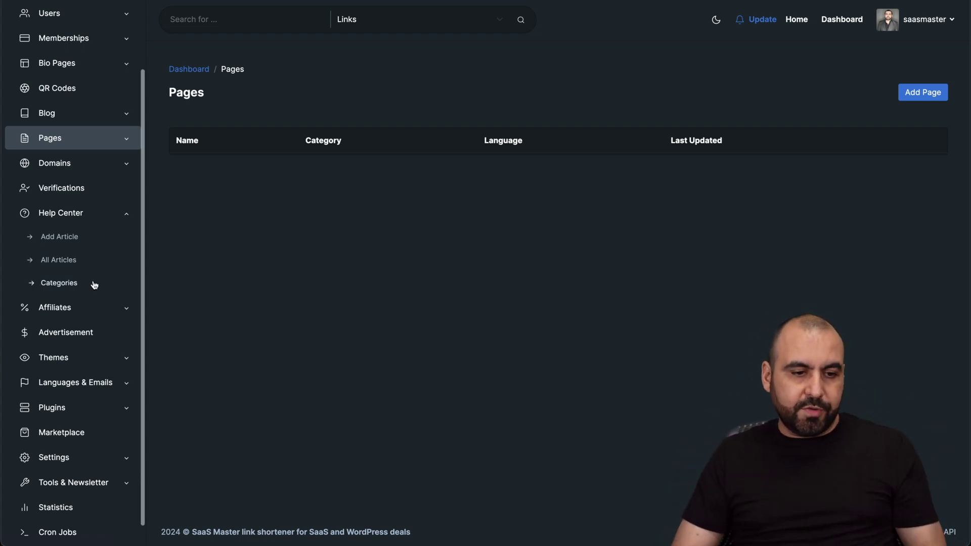
{"action": "left_click", "coordinate": [124, 307]}
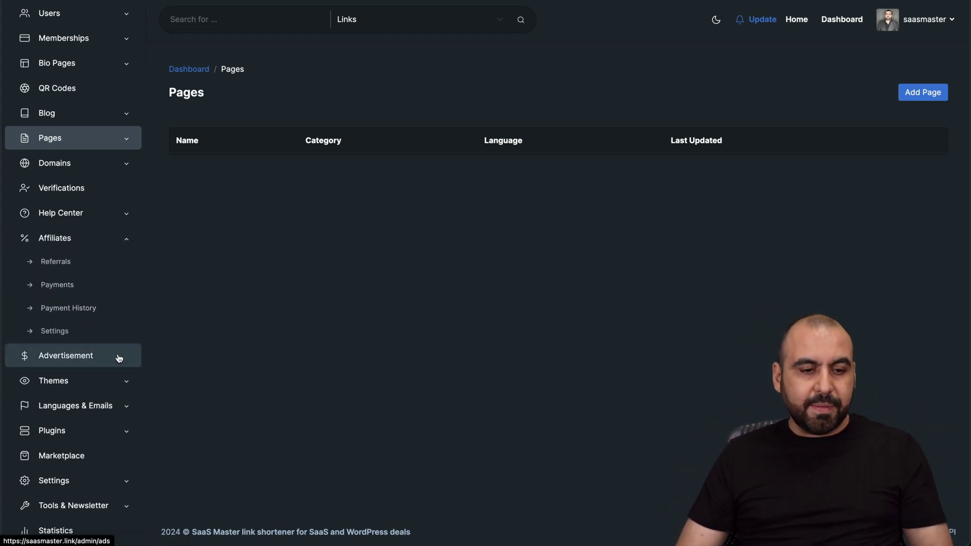
{"action": "left_click", "coordinate": [125, 381]}
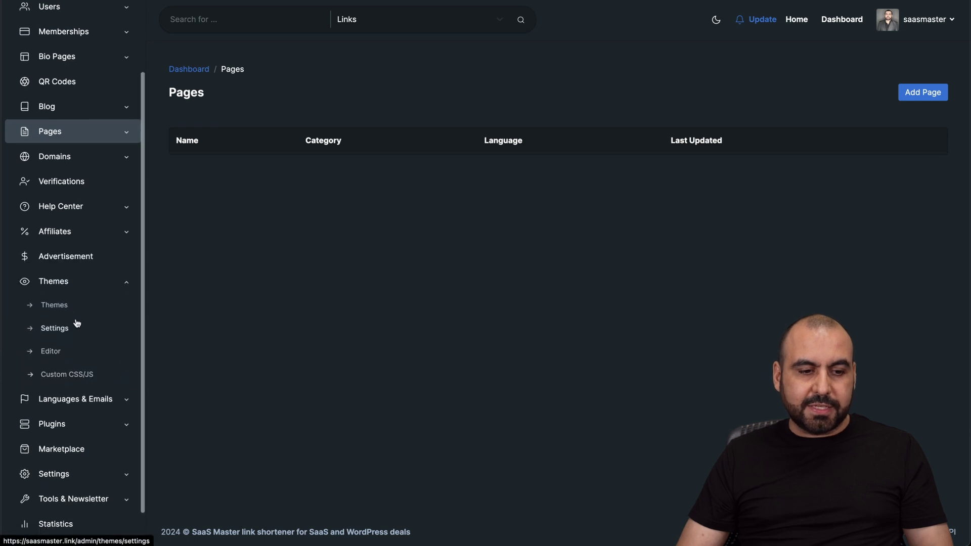
View the installed themes Gem and The23, then expand Languages & Emails and Plugins
{"action": "left_click", "coordinate": [55, 305]}
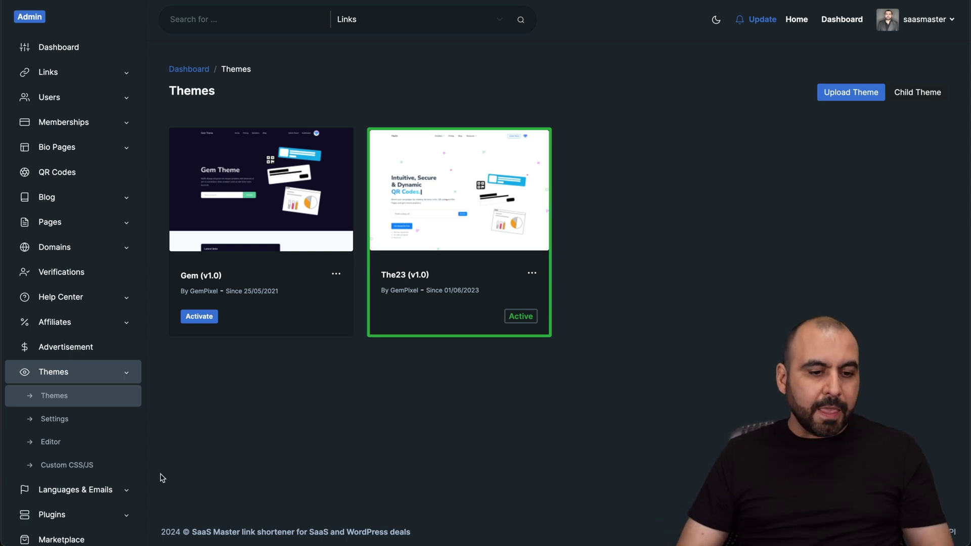
{"action": "scroll", "coordinate": [124, 470], "scroll_direction": "down", "scroll_amount": 3}
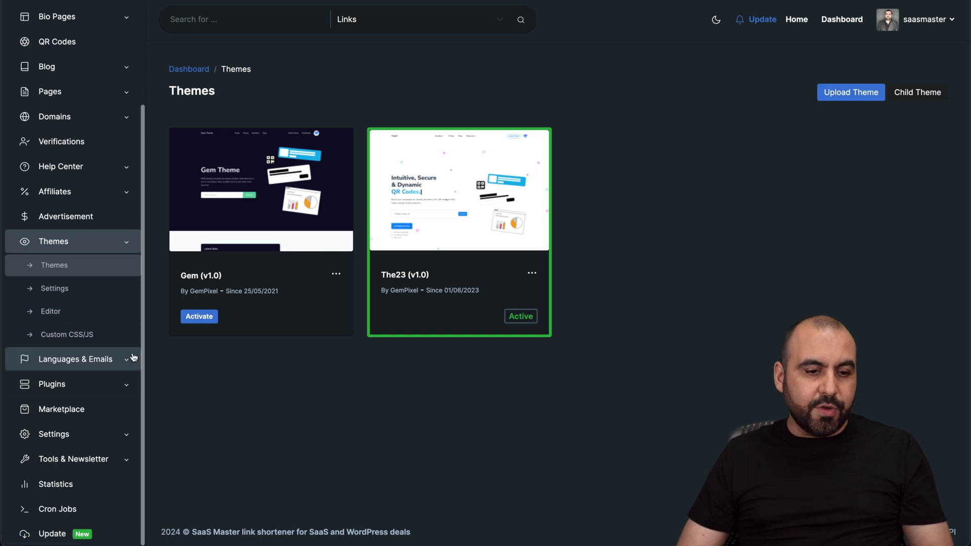
{"action": "left_click", "coordinate": [129, 360]}
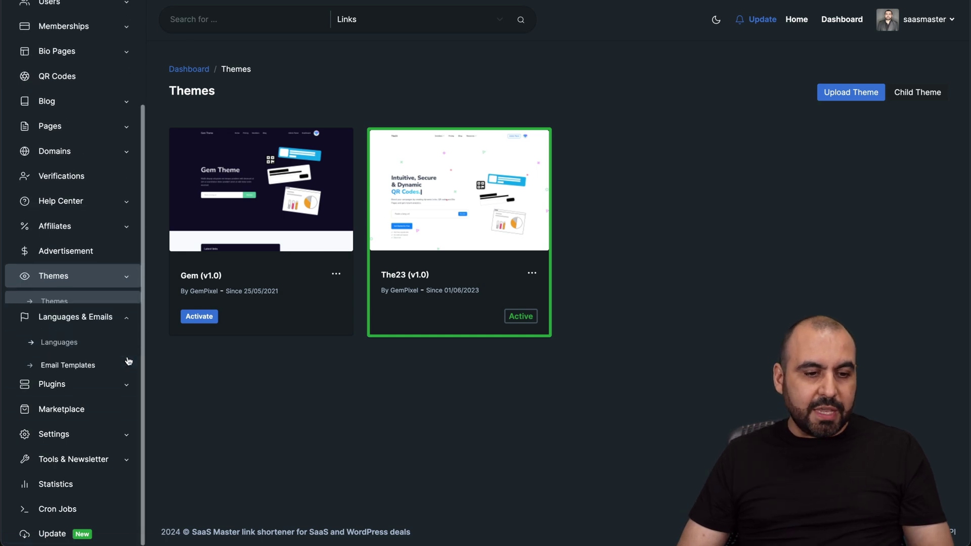
{"action": "left_click", "coordinate": [130, 386]}
Open All Plugins and browse the 21-plugin marketplace, including Restrict Emails and SMS via Twilio
{"action": "left_click", "coordinate": [61, 386]}
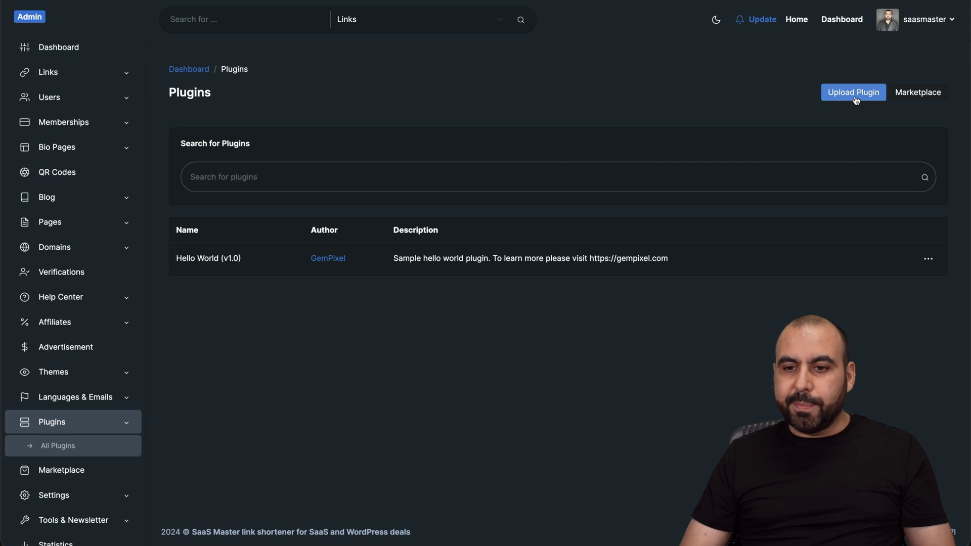
{"action": "left_click", "coordinate": [931, 96]}
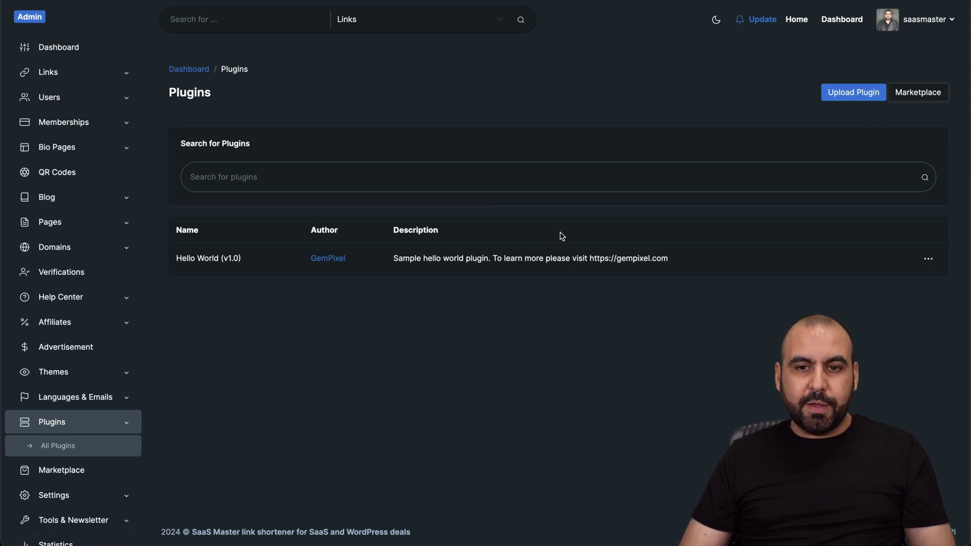
{"action": "scroll", "coordinate": [364, 388], "scroll_direction": "down", "scroll_amount": 3}
{"action": "scroll", "coordinate": [364, 388], "scroll_direction": "down", "scroll_amount": 1}
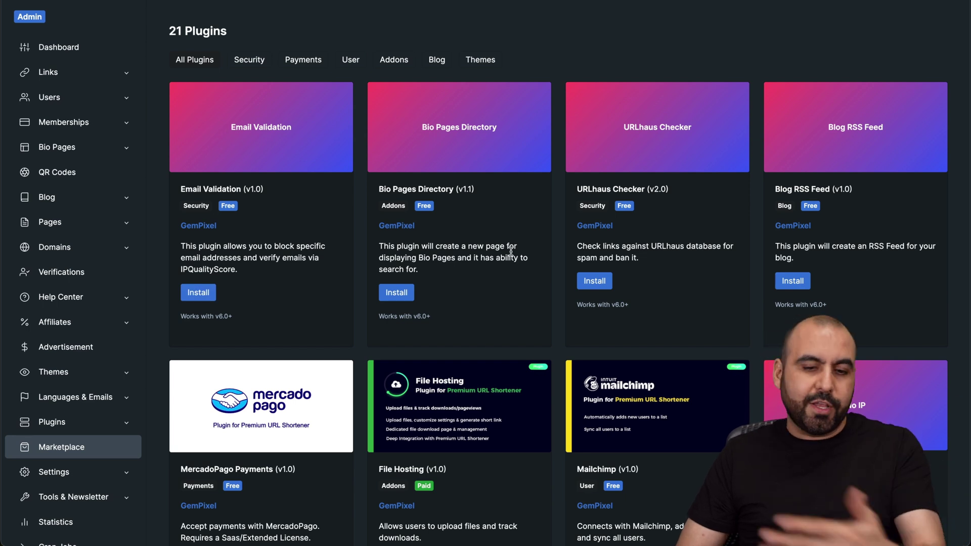
{"action": "scroll", "coordinate": [556, 366], "scroll_direction": "down", "scroll_amount": 7}
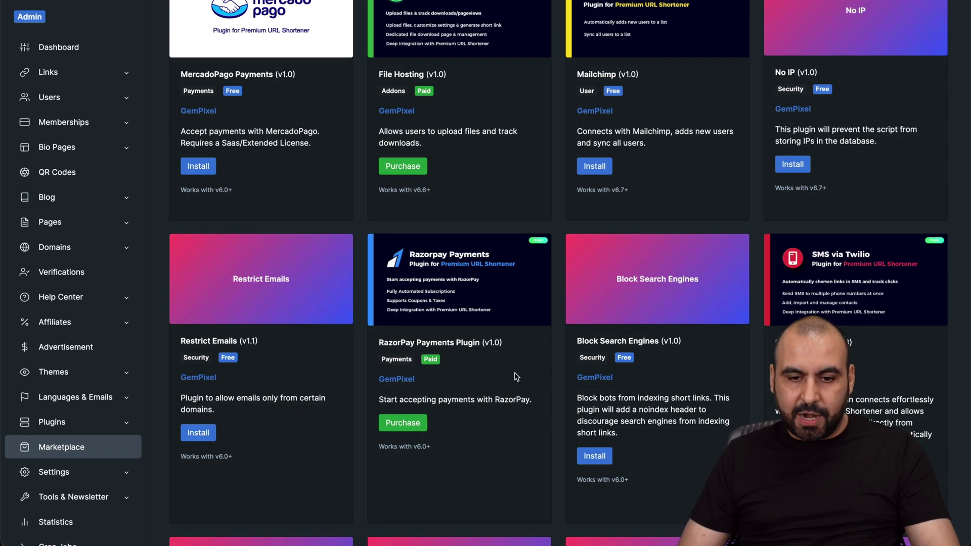
{"action": "scroll", "coordinate": [516, 376], "scroll_direction": "down", "scroll_amount": 3}
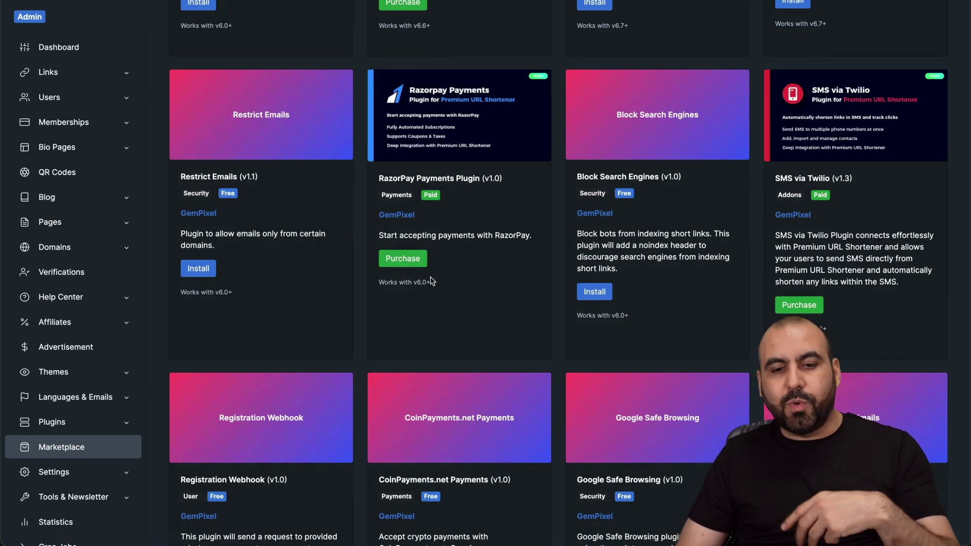
{"action": "scroll", "coordinate": [101, 397], "scroll_direction": "down", "scroll_amount": 1}
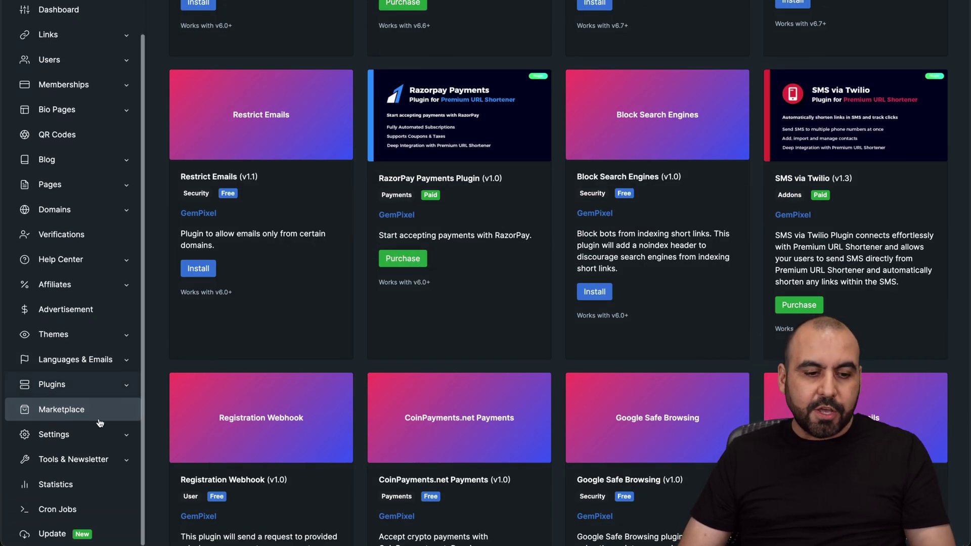
{"action": "left_click", "coordinate": [86, 435]}
{"action": "left_click", "coordinate": [86, 459]}
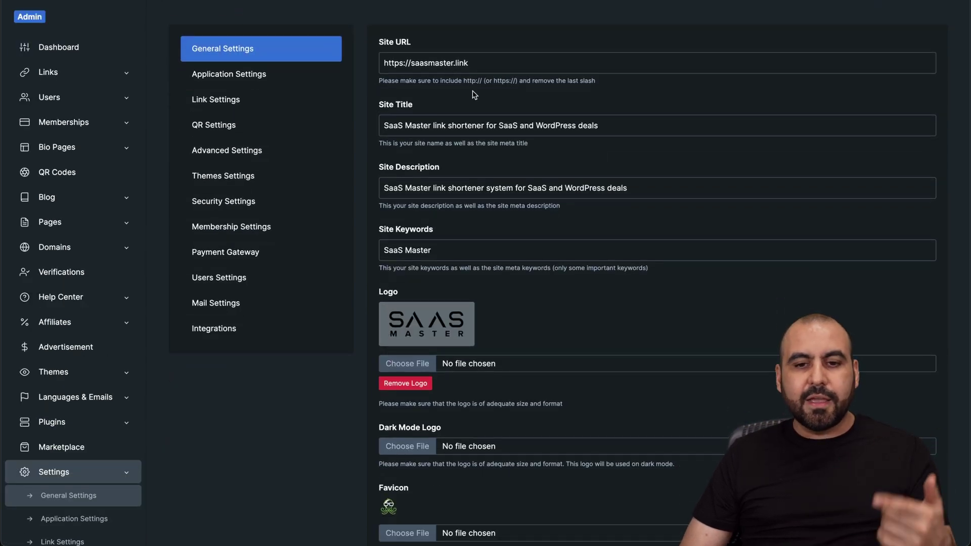
{"action": "scroll", "coordinate": [470, 207], "scroll_direction": "down", "scroll_amount": 3}
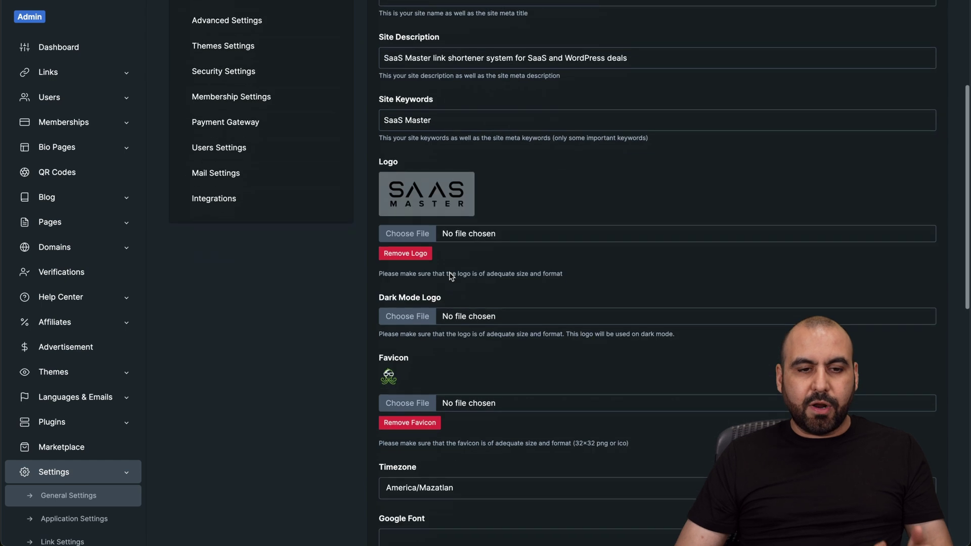
{"action": "scroll", "coordinate": [354, 198], "scroll_direction": "up", "scroll_amount": 5}
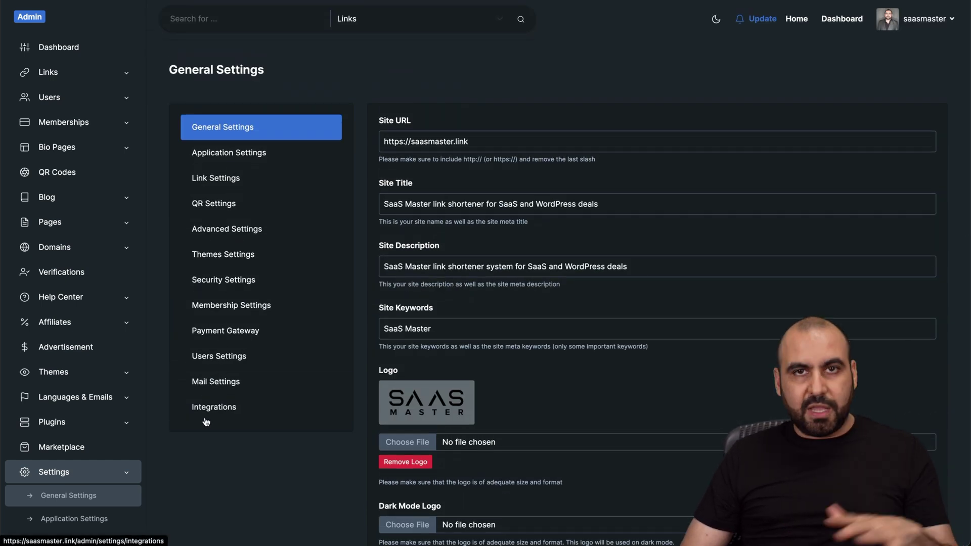
{"action": "scroll", "coordinate": [75, 445], "scroll_direction": "down", "scroll_amount": 6}
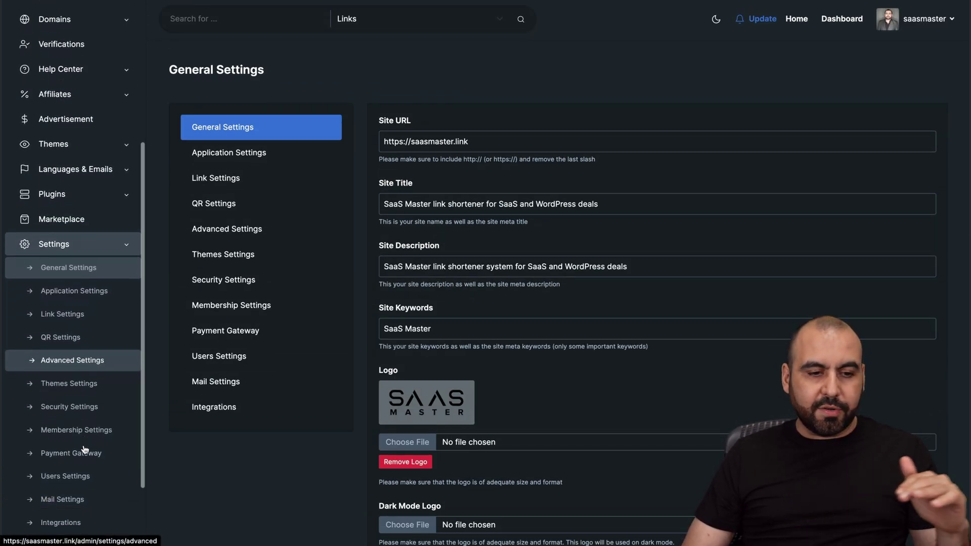
Expand Tools & Newsletter and open the Automatic Updater
{"action": "left_click", "coordinate": [104, 460]}
{"action": "scroll", "coordinate": [102, 463], "scroll_direction": "down", "scroll_amount": 2}
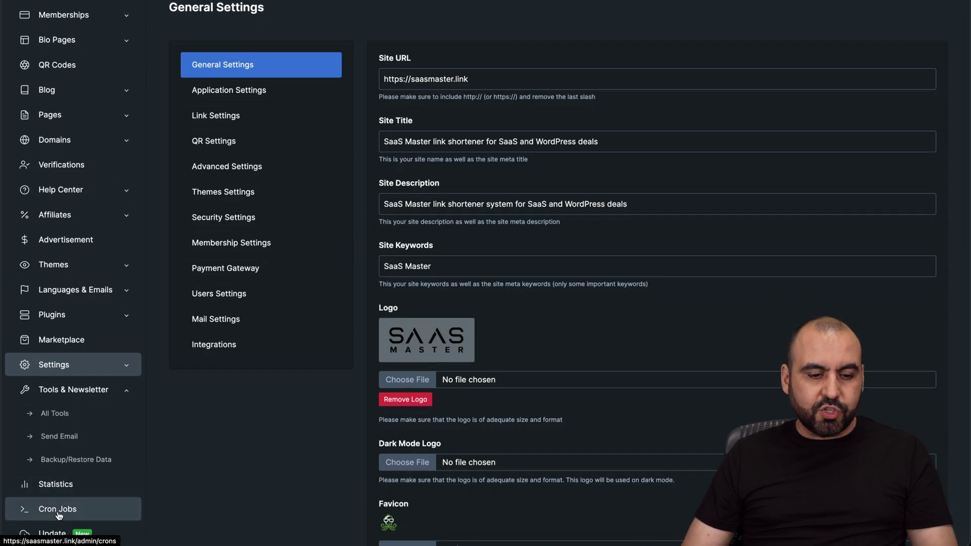
{"action": "scroll", "coordinate": [58, 515], "scroll_direction": "down", "scroll_amount": 1}
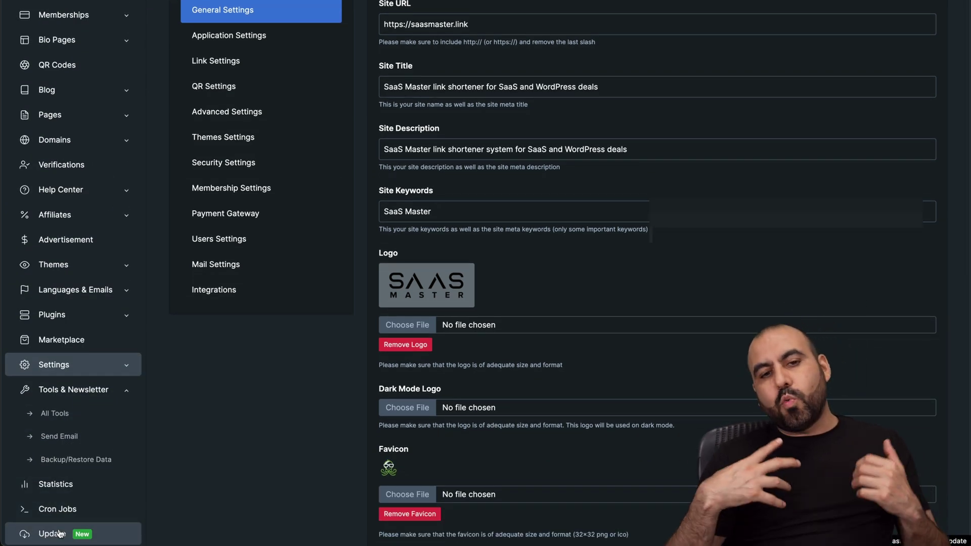
{"action": "left_click", "coordinate": [55, 533]}
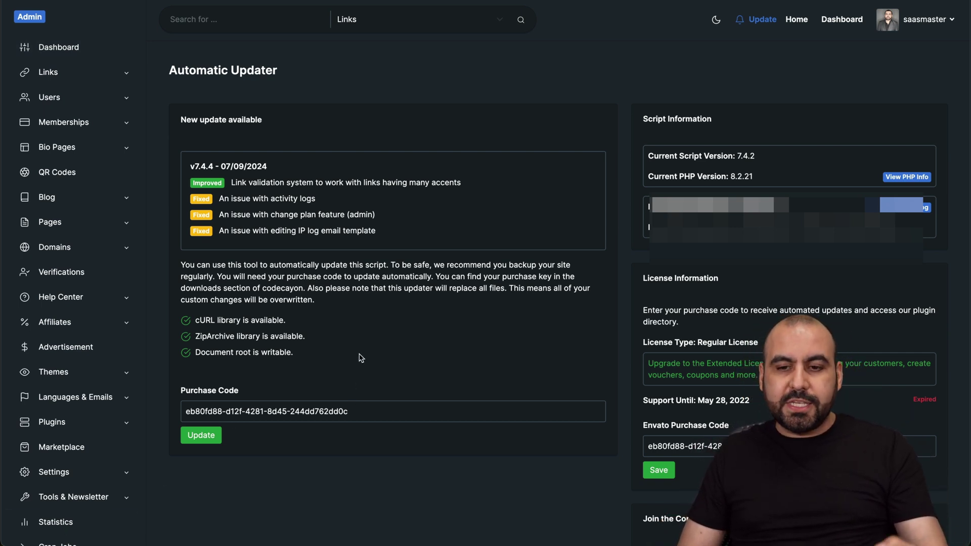
Select the current script version 7.4.2 in the updater, then clear the selection
{"action": "double_click", "coordinate": [744, 156]}
{"action": "left_click", "coordinate": [748, 158]}
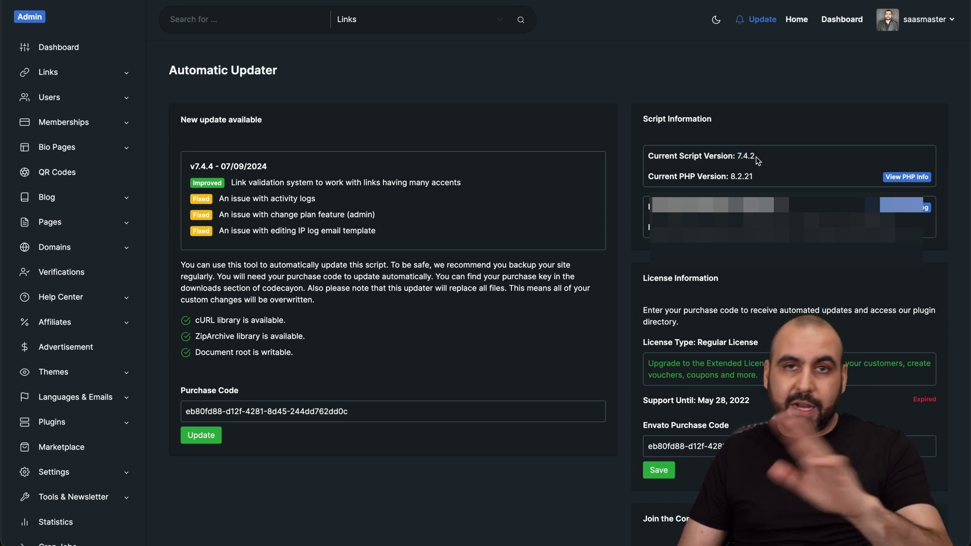